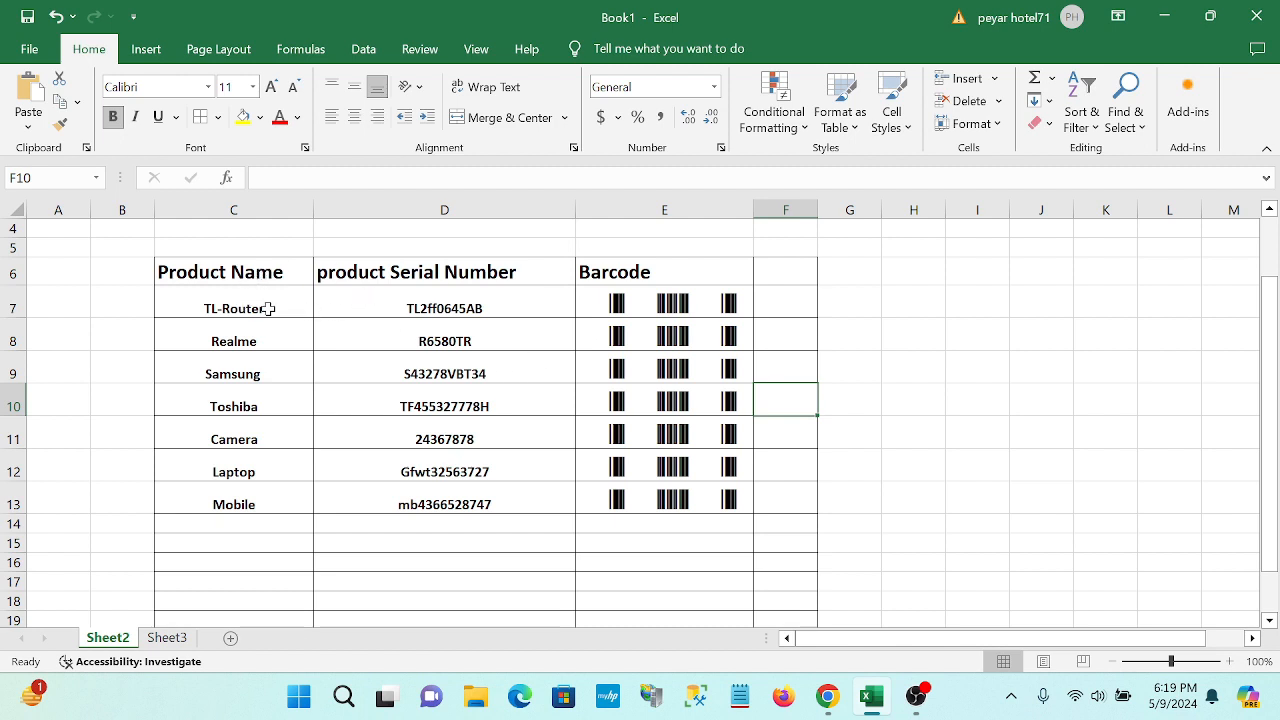
# Widen column E slightly and clear the barcode formulas from the product rows E7:E13
pyautogui.click(268, 309)
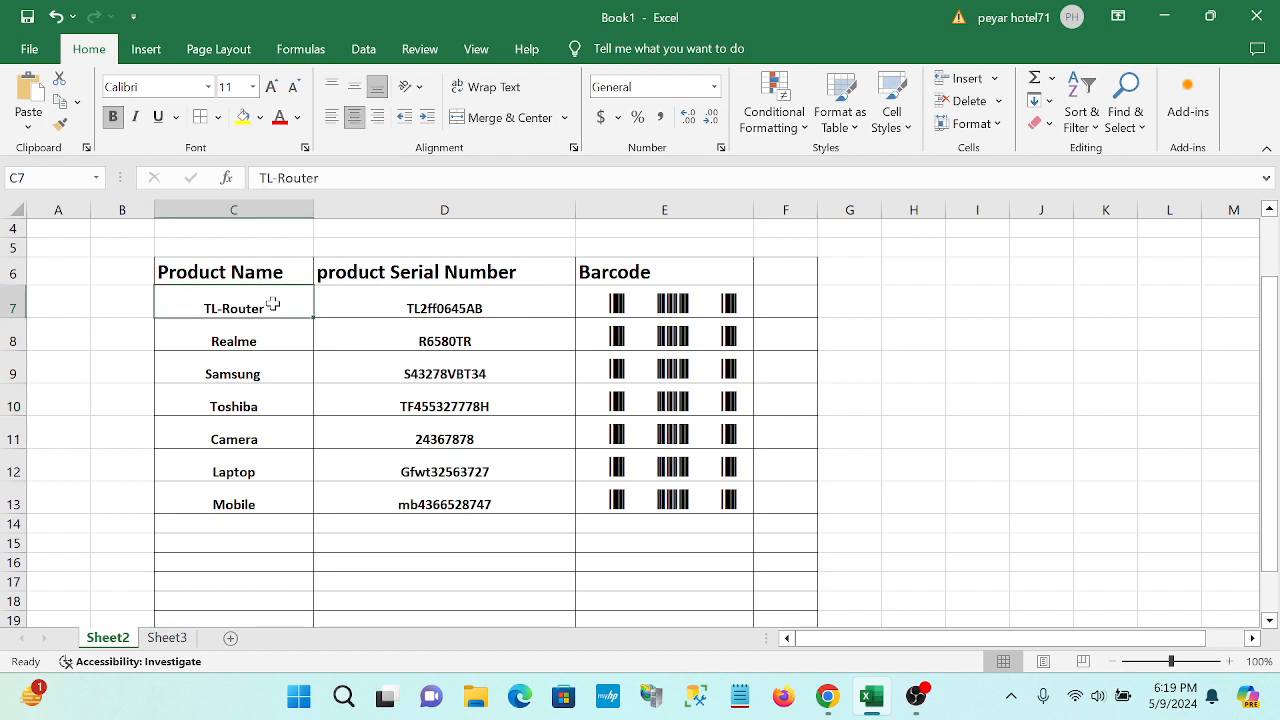
pyautogui.click(420, 312)
pyautogui.click(694, 303)
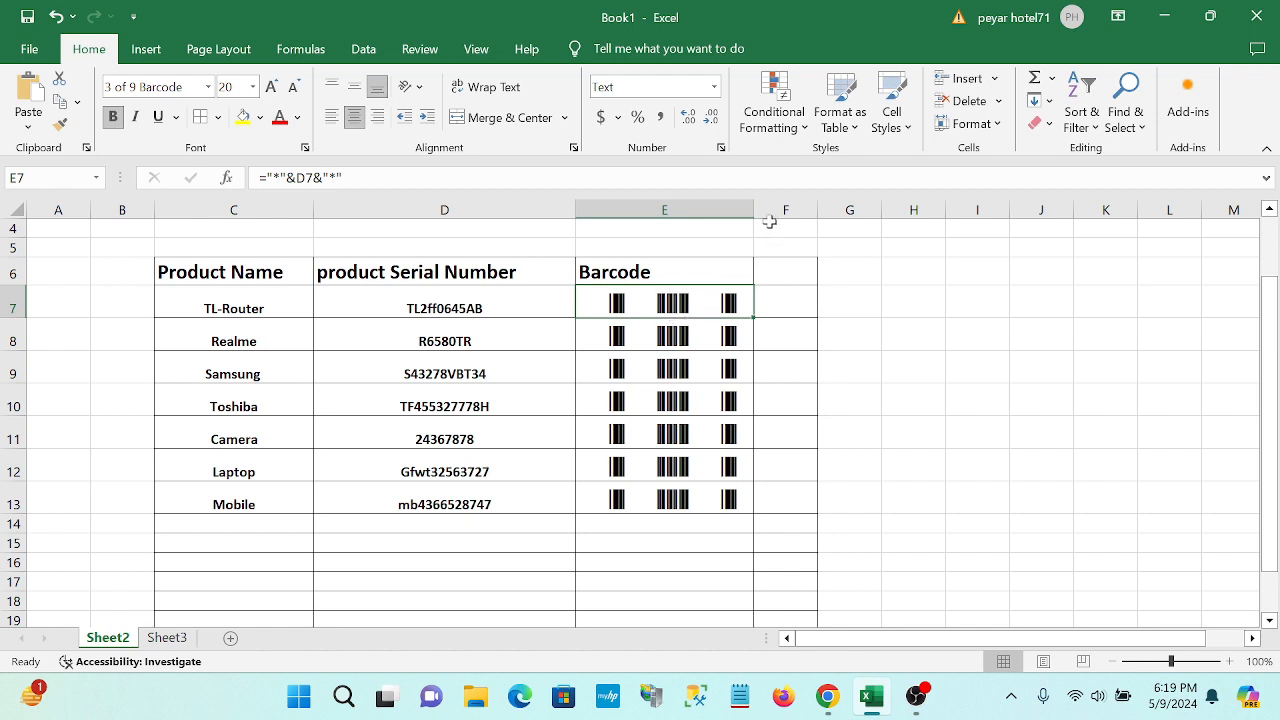
pyautogui.moveTo(757, 216); pyautogui.dragTo(776, 214)
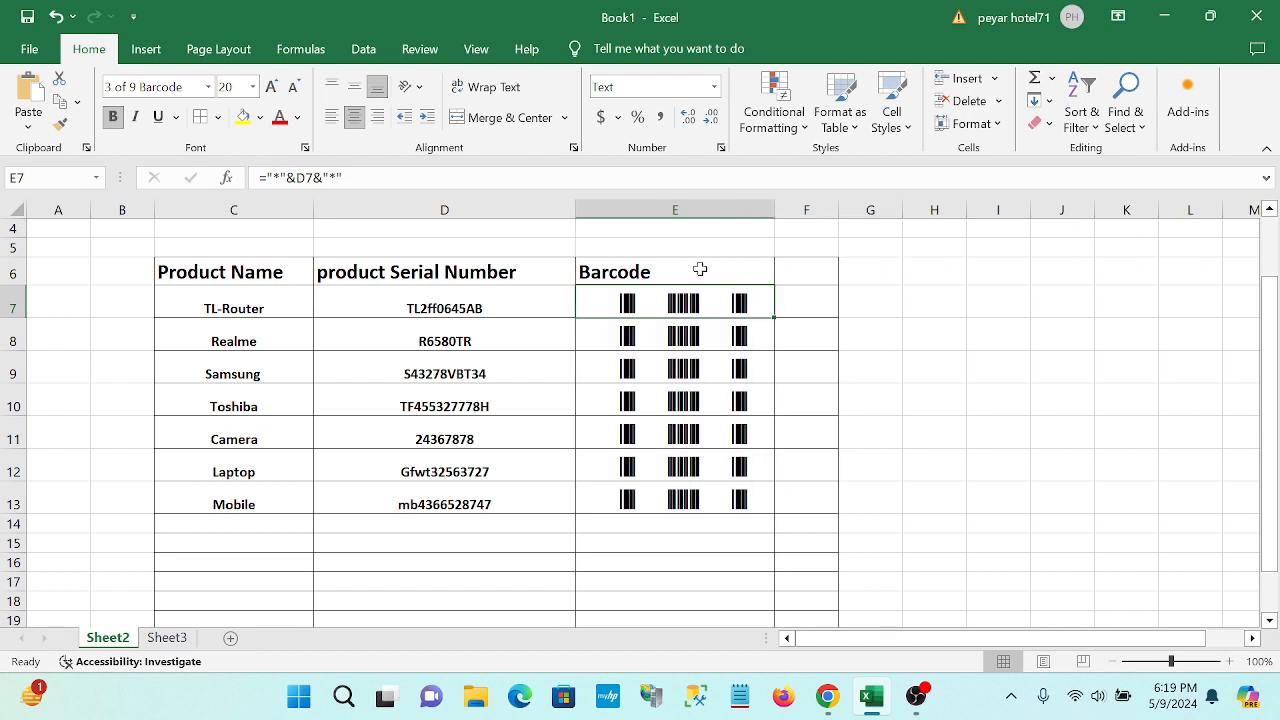
pyautogui.click(708, 534)
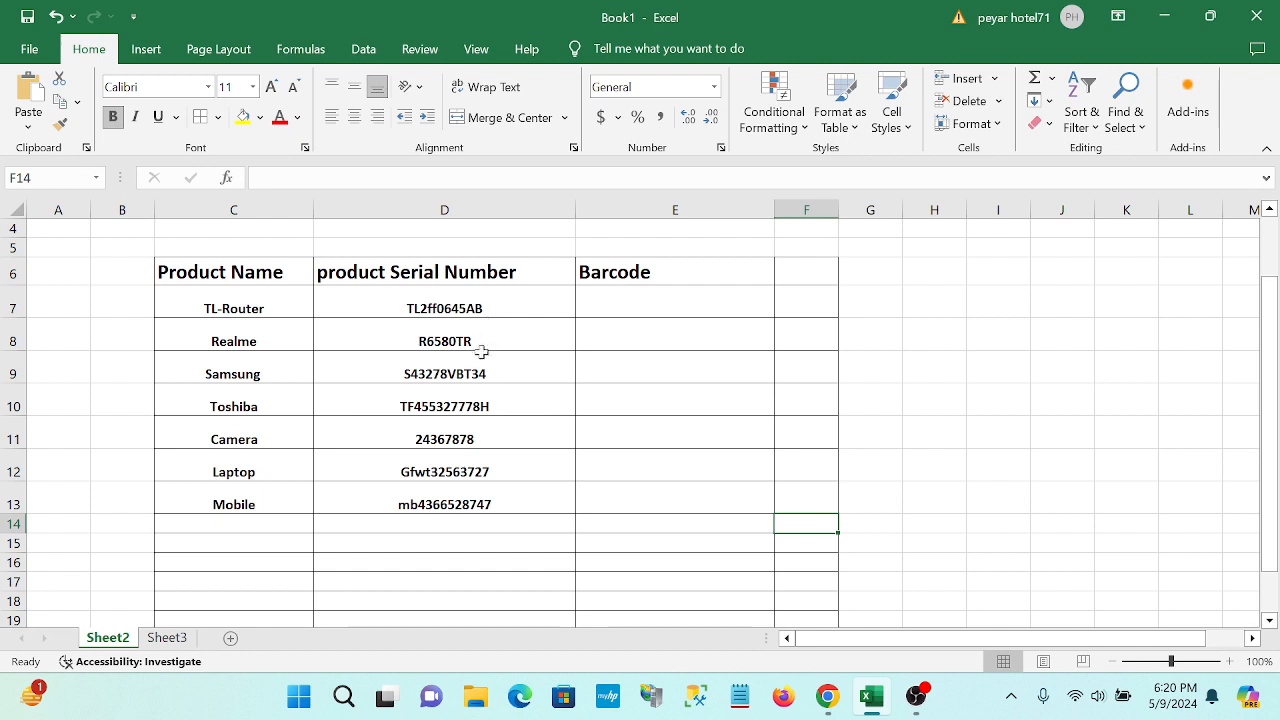
# Center the Barcode heading in cell E6
pyautogui.click(478, 340)
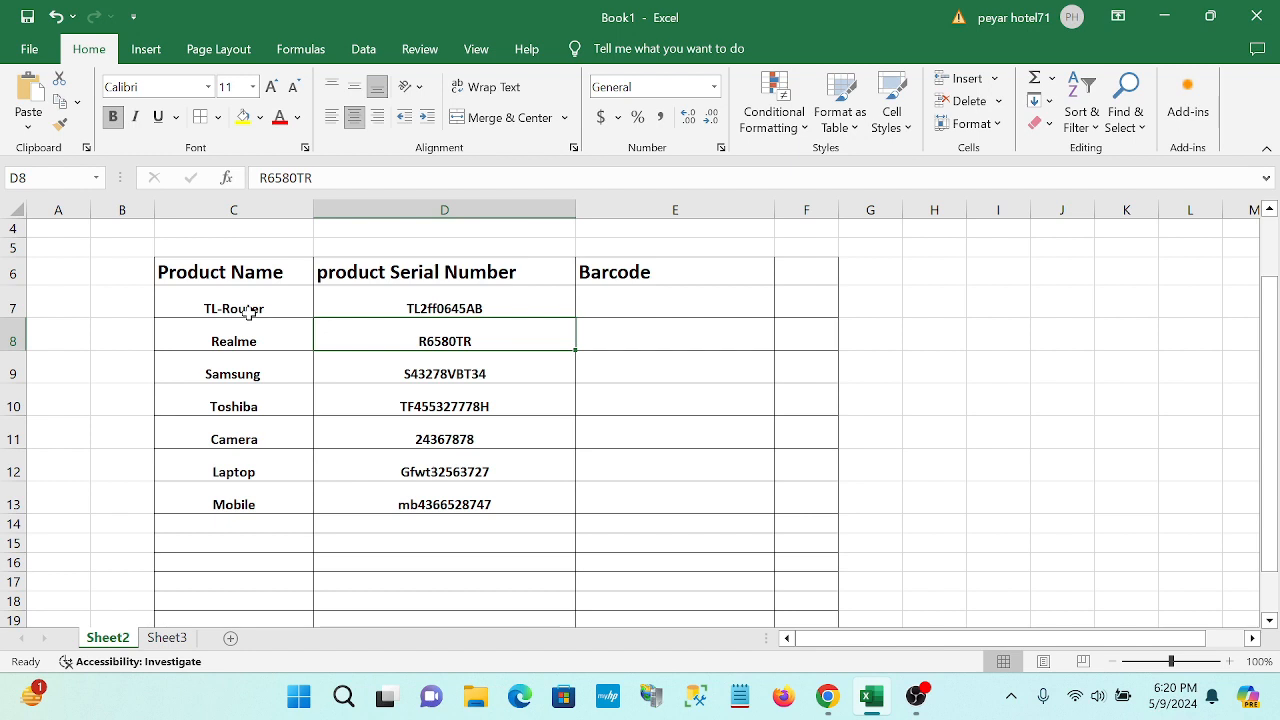
pyautogui.click(672, 275)
pyautogui.click(355, 117)
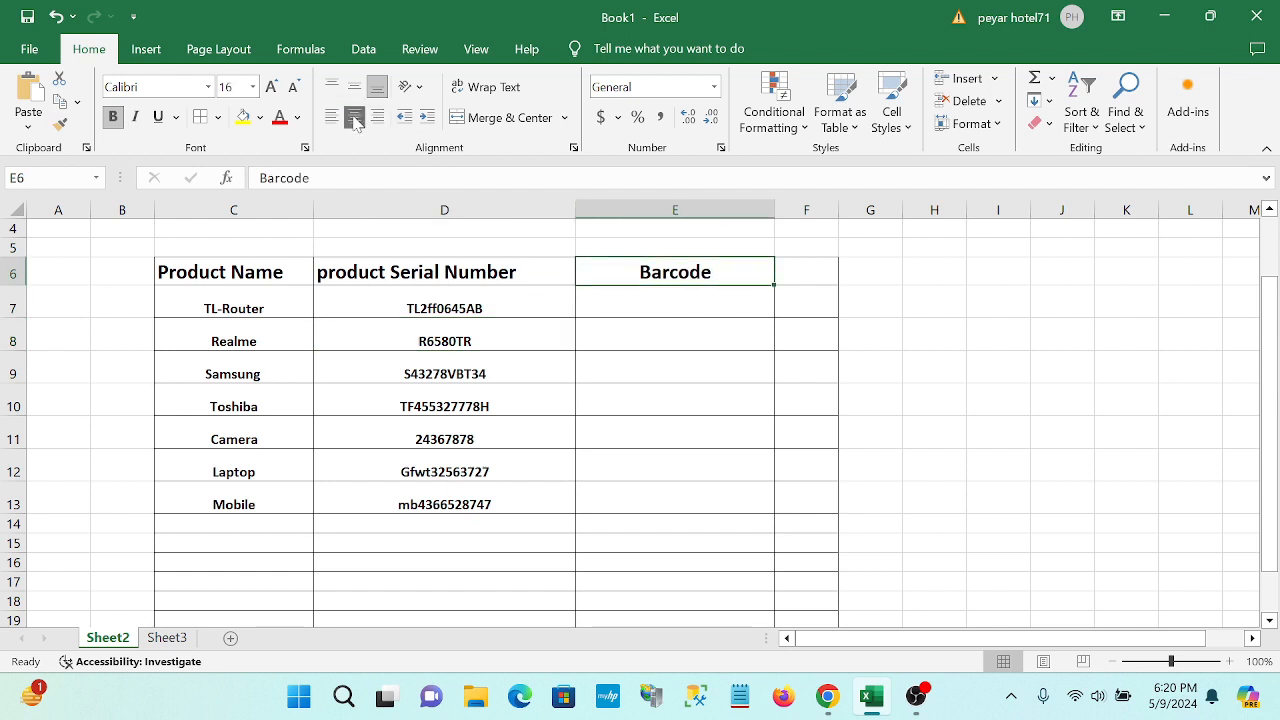
# Check the available fonts for 3 of 9 Barcode, the font used in cell E7
pyautogui.click(682, 311)
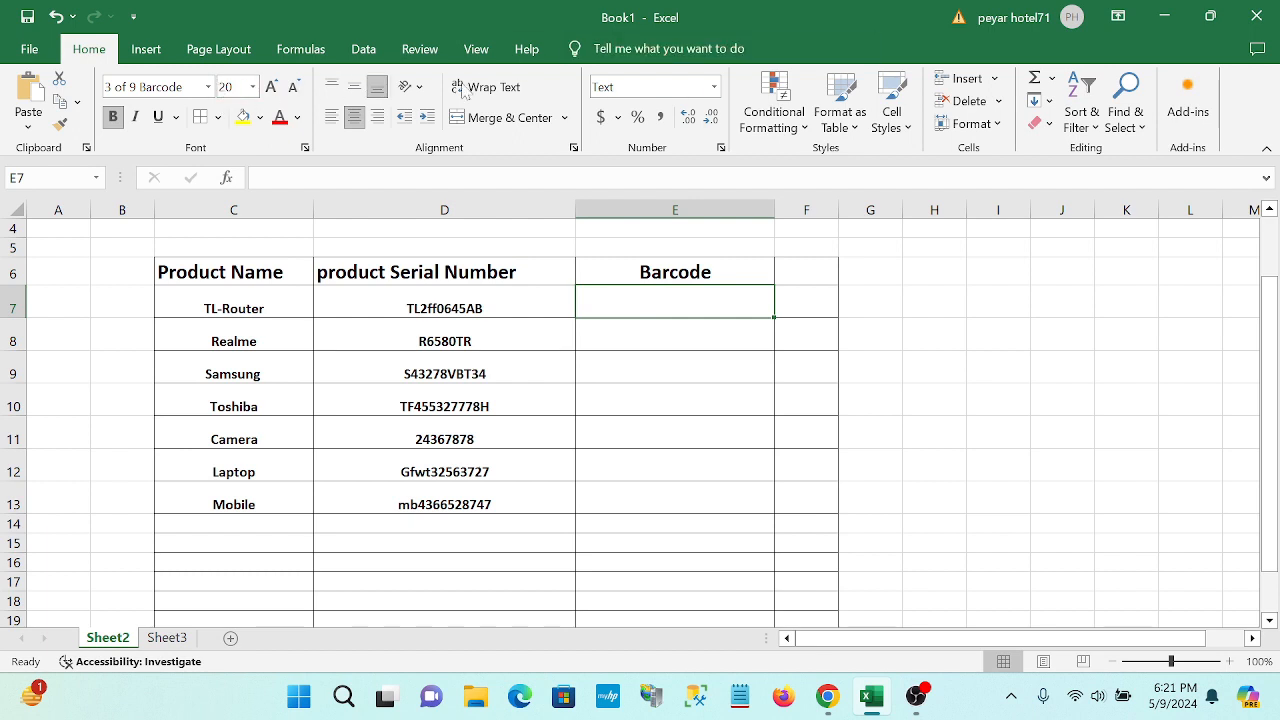
pyautogui.click(208, 86)
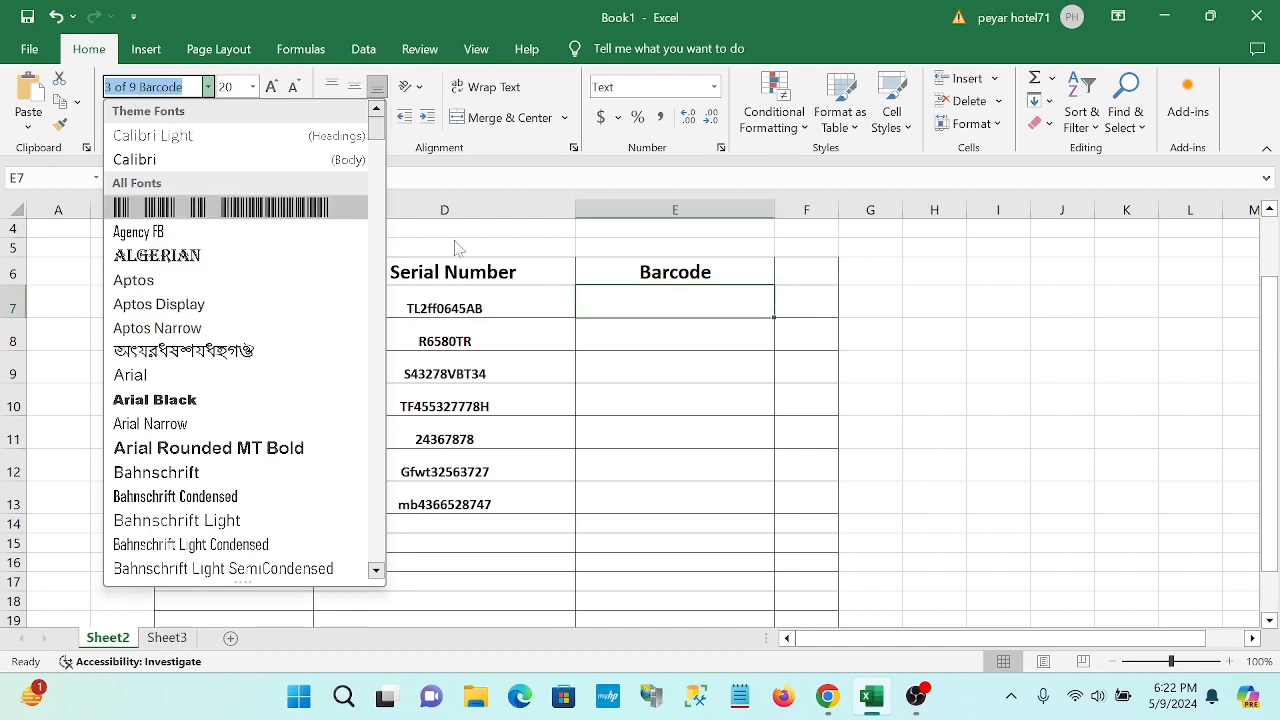
pyautogui.click(676, 305)
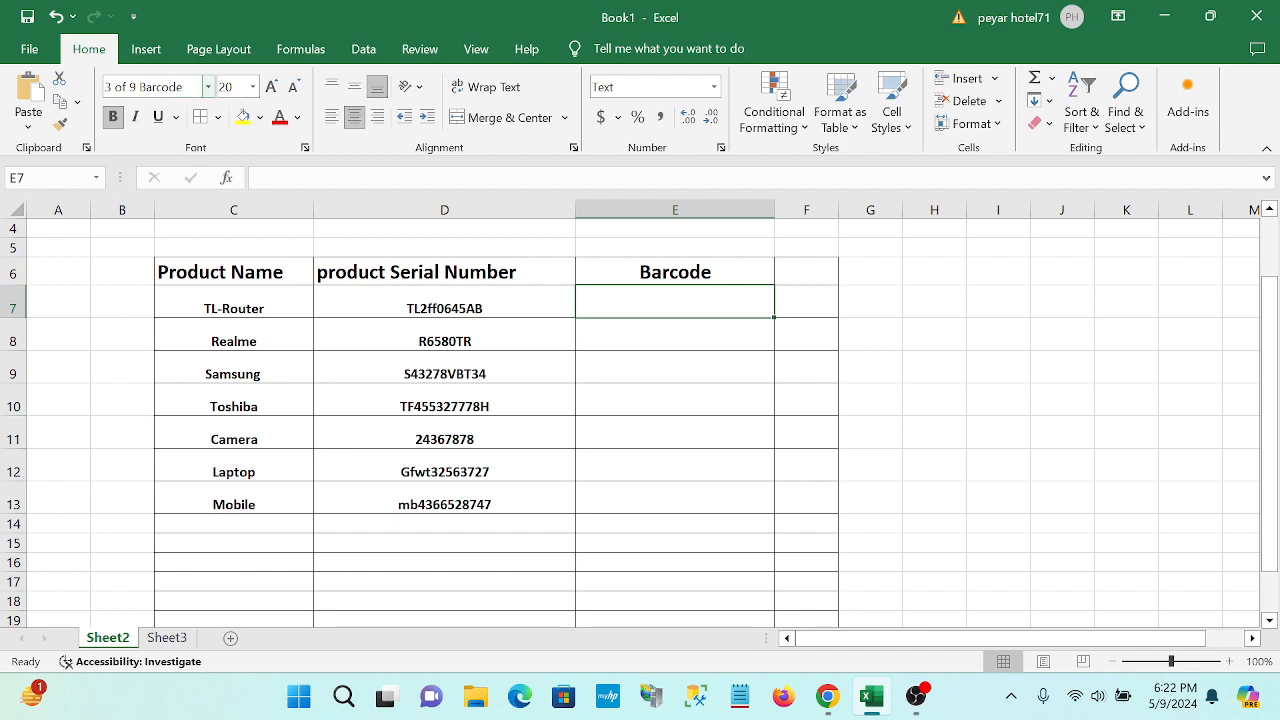
pyautogui.click(208, 87)
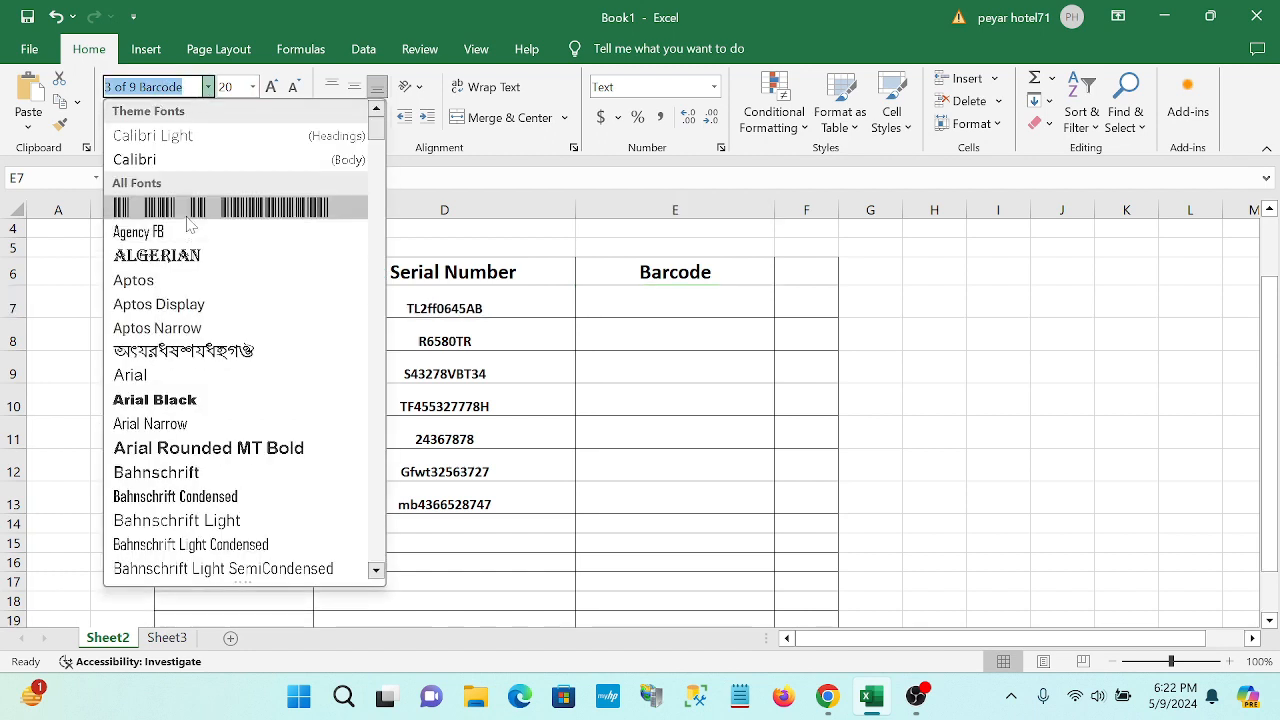
pyautogui.click(596, 296)
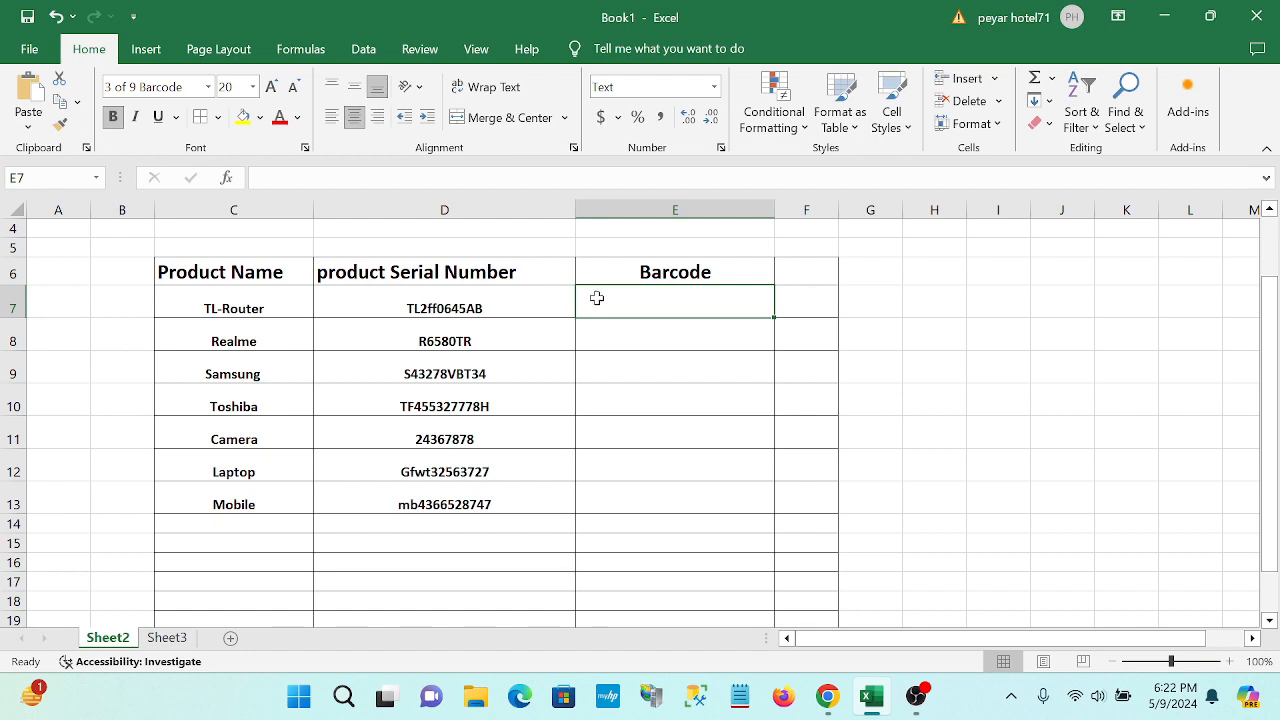
# Switch to Chrome, search for "3 of 9 barcode font download", and download the font from its DaFont page
pyautogui.click(828, 697)
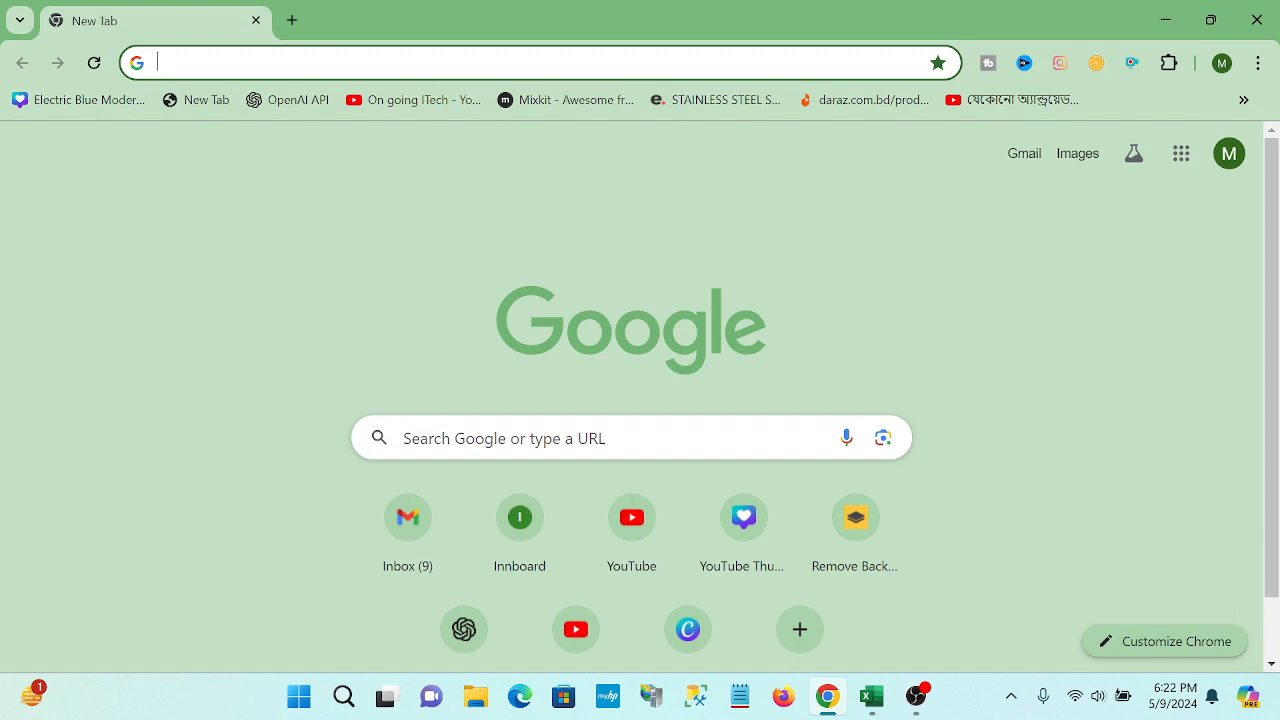
pyautogui.click(440, 62)
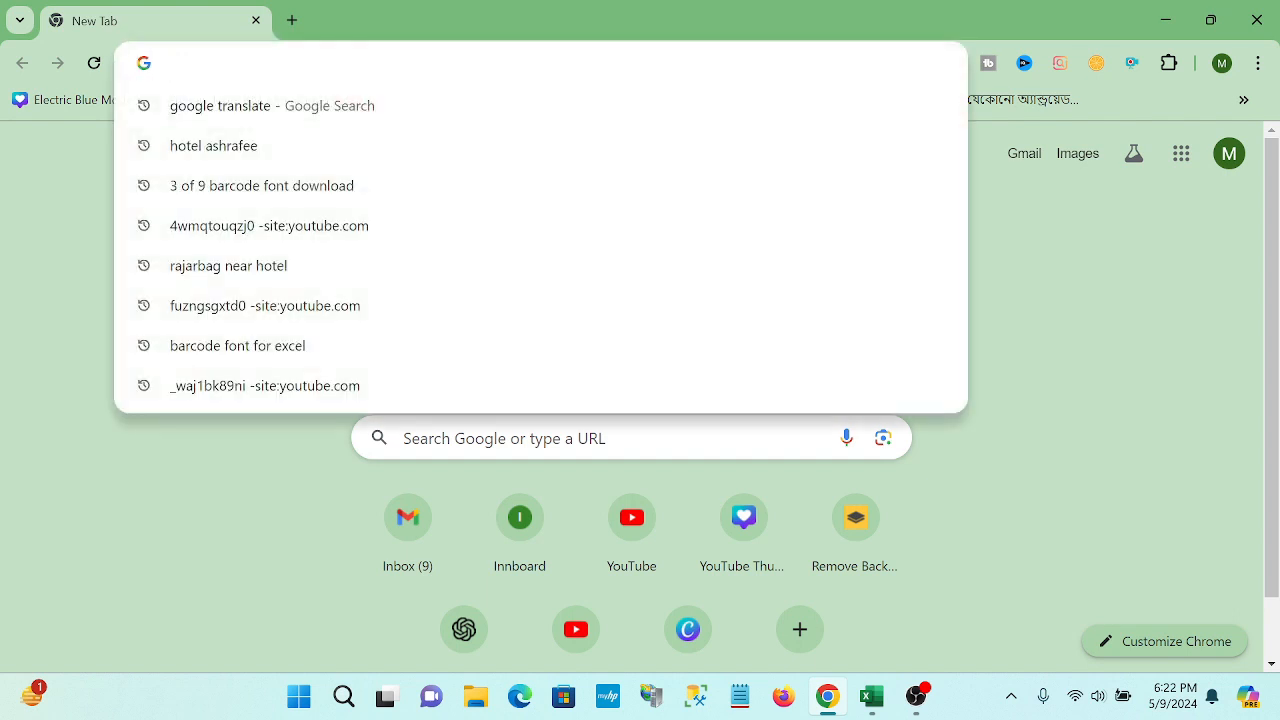
pyautogui.click(214, 186)
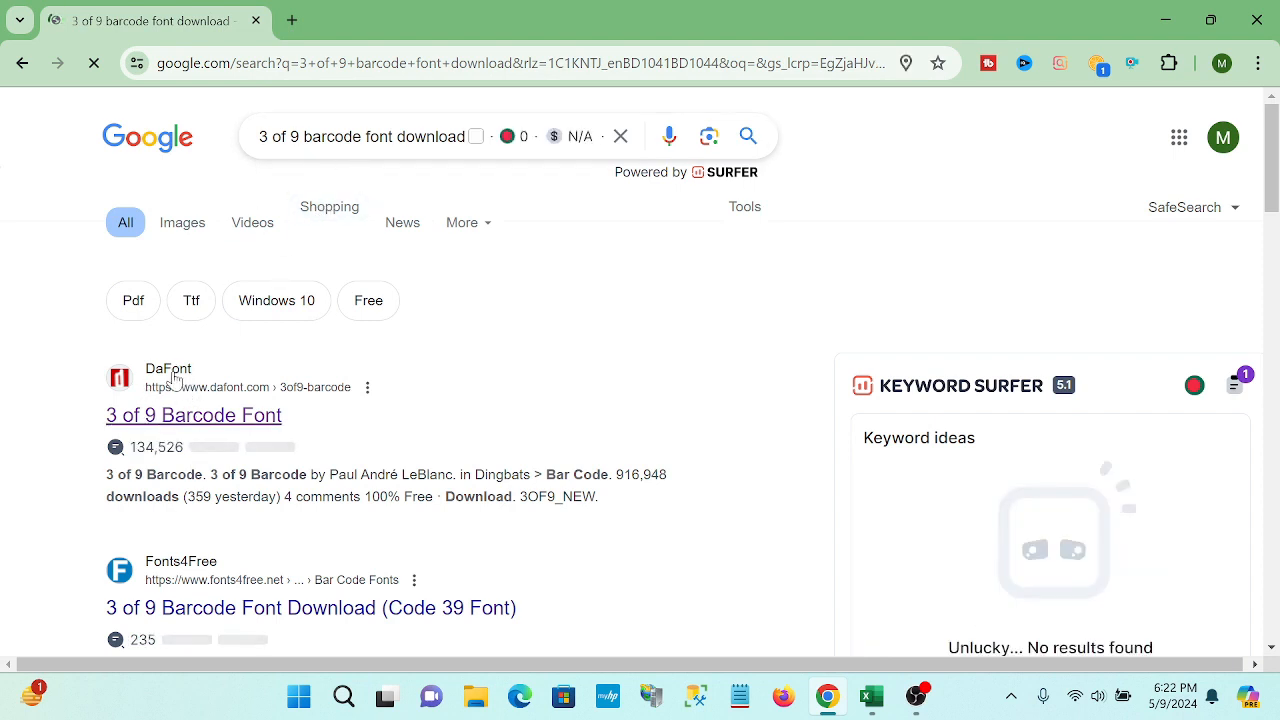
pyautogui.click(218, 398)
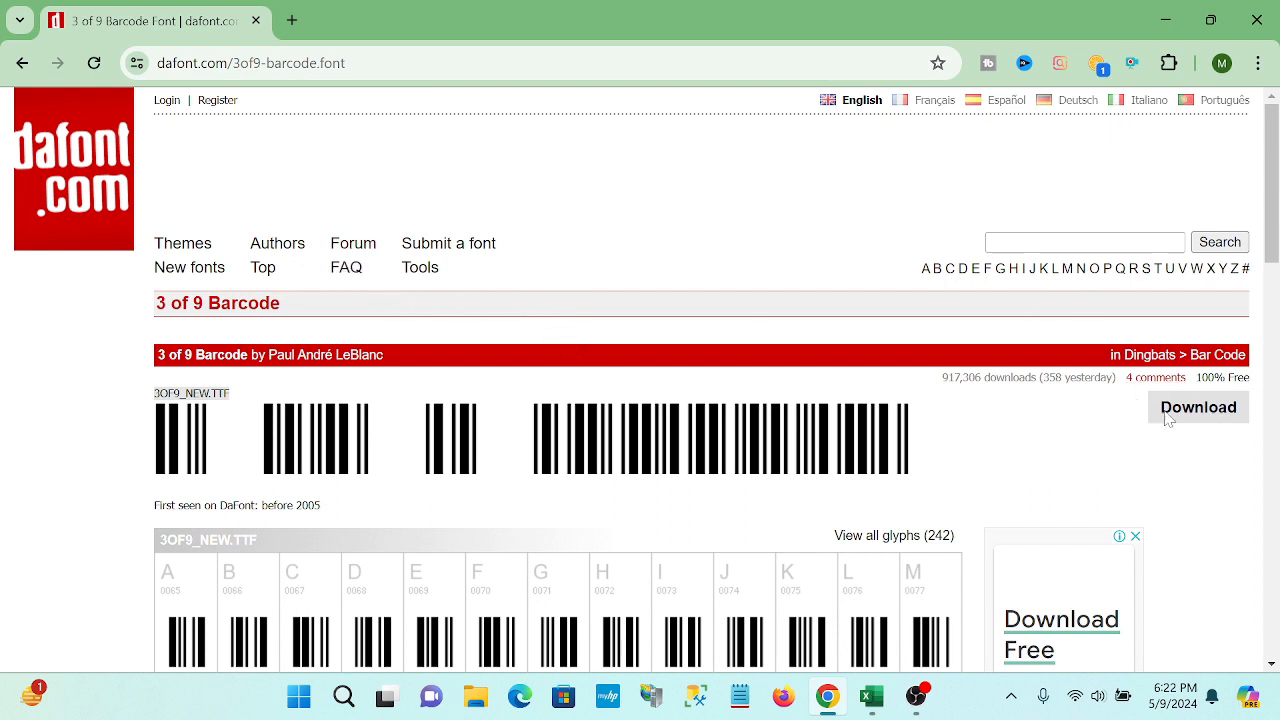
pyautogui.click(1210, 408)
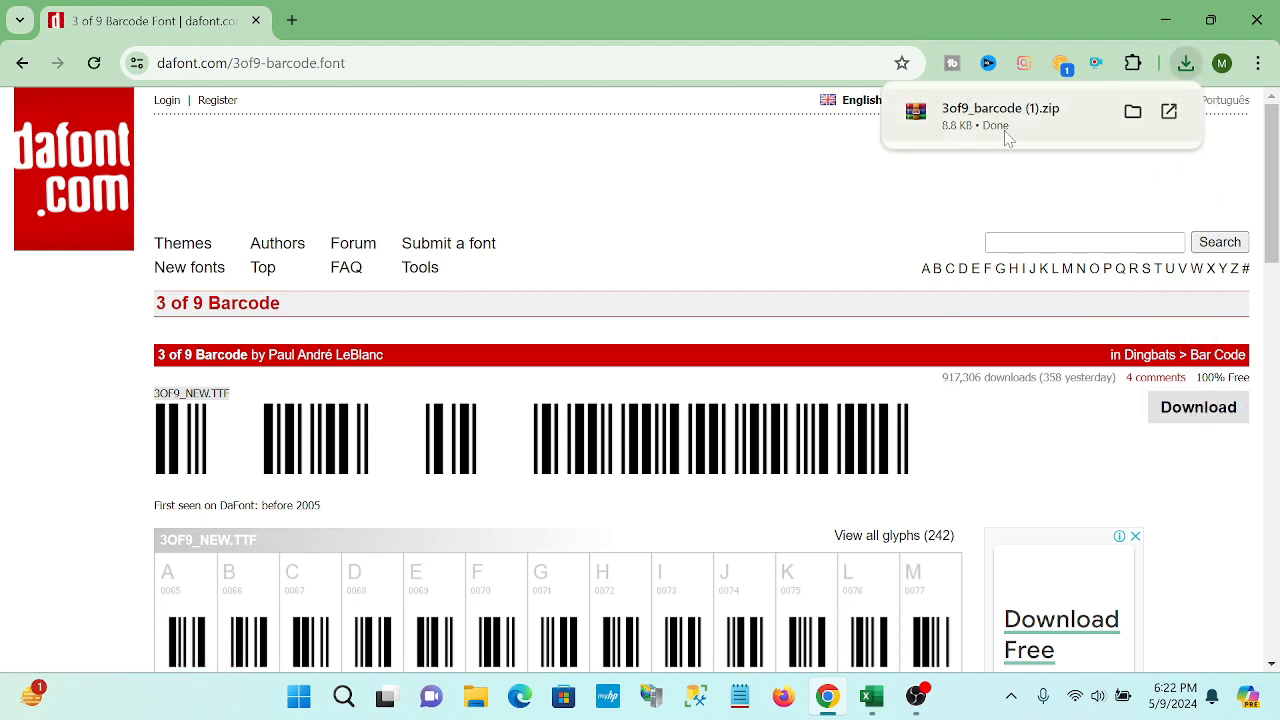
# Show the downloaded font archive in the Downloads folder
pyautogui.click(1132, 111)
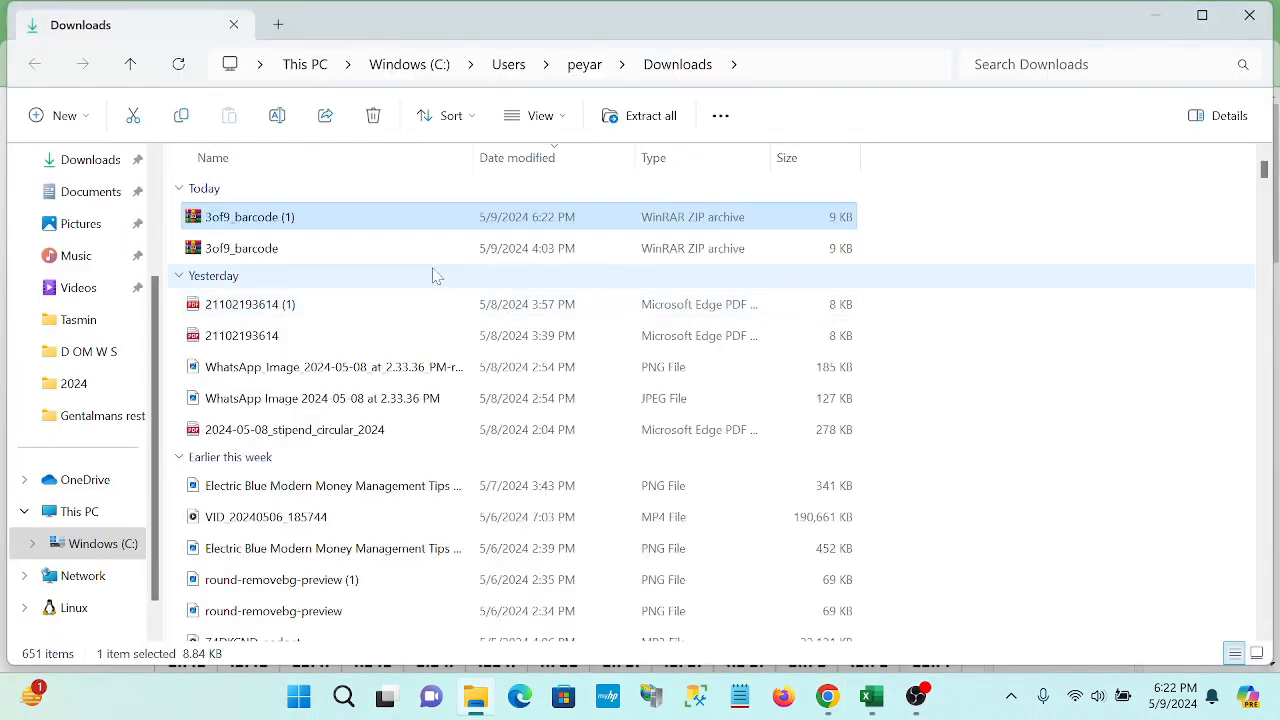
pyautogui.rightClick(275, 248)
pyautogui.click(1030, 198)
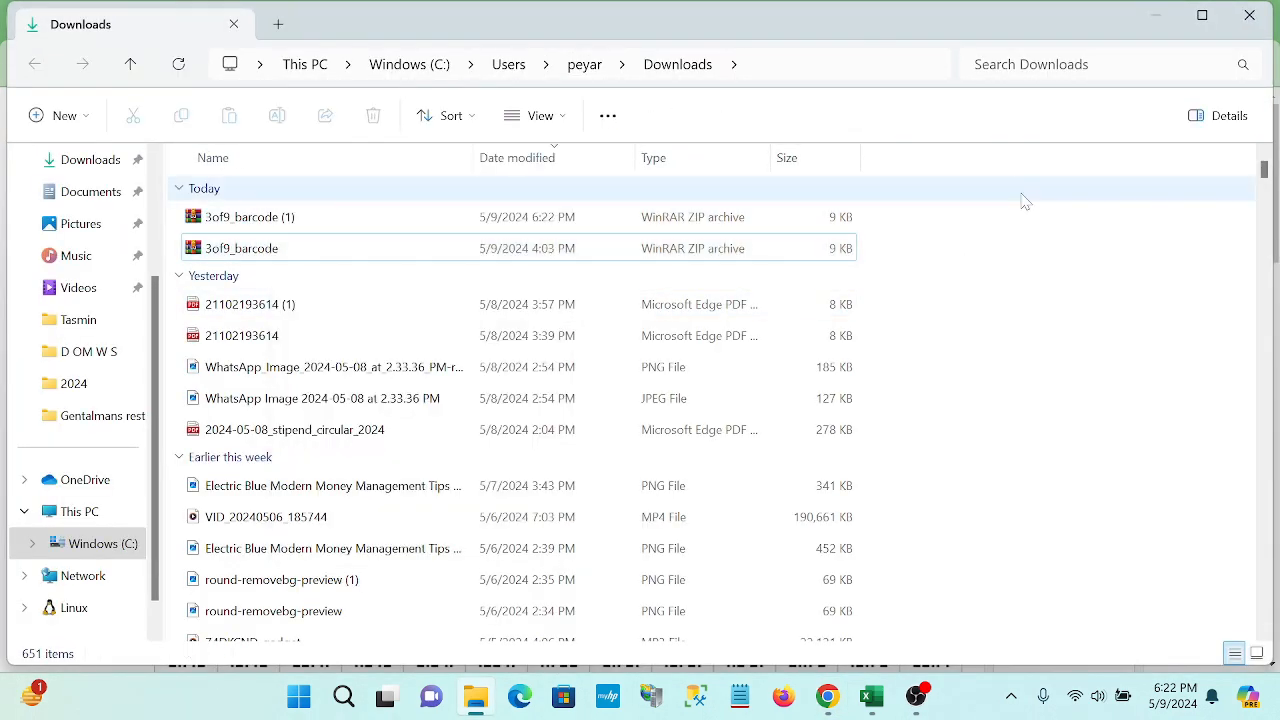
# Minimise the Downloads and browser windows and extract the 3of9_barcode archive directly into the desktop's New folder with WinRAR
pyautogui.click(1155, 20)
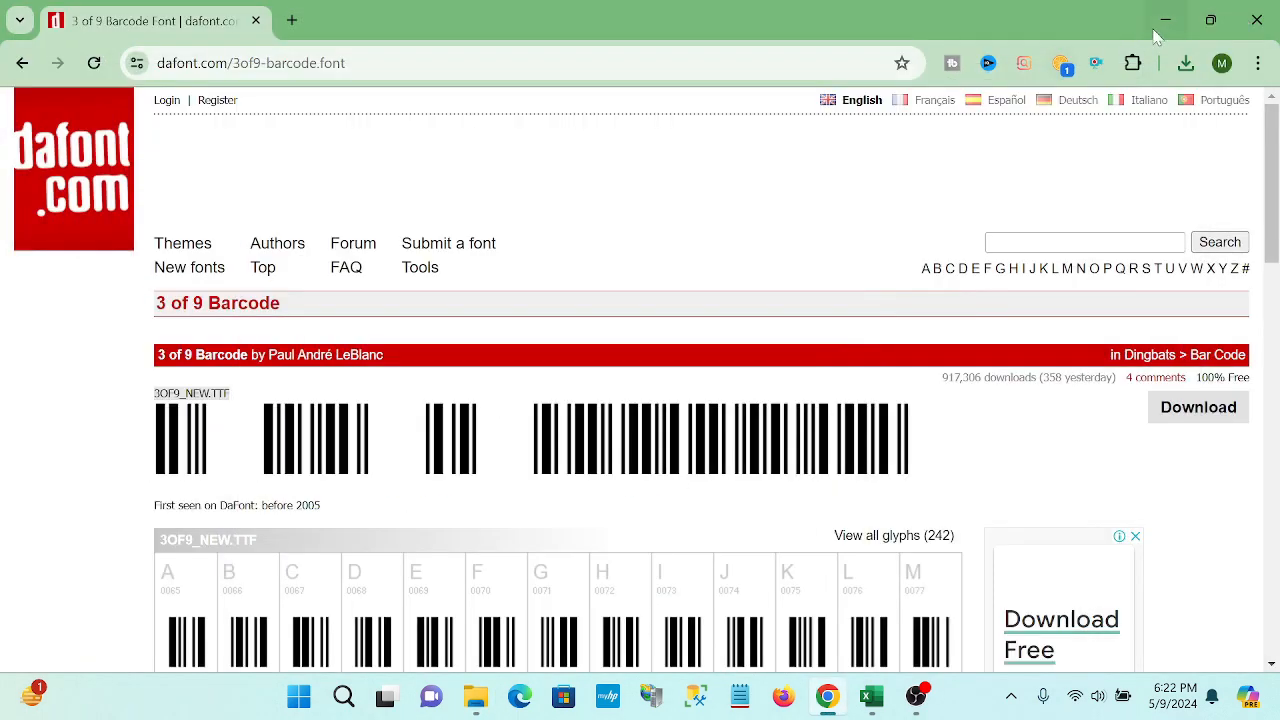
pyautogui.click(1165, 18)
pyautogui.click(1178, 18)
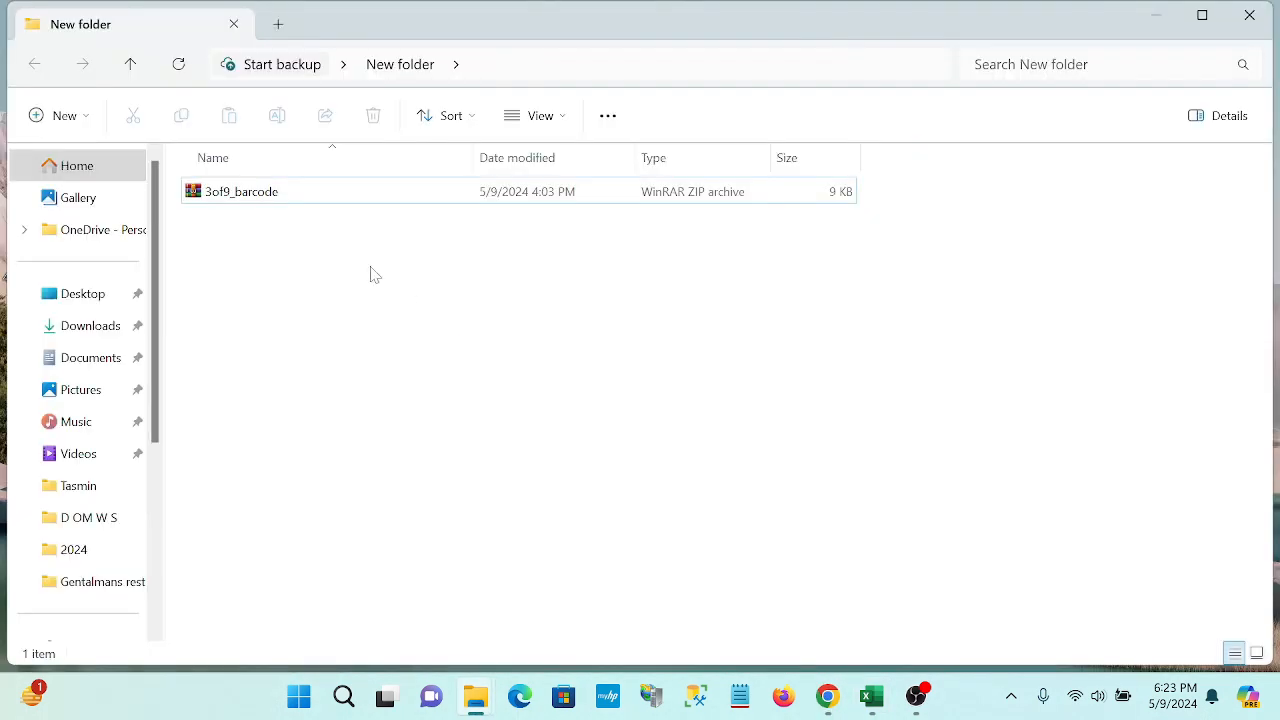
pyautogui.rightClick(259, 198)
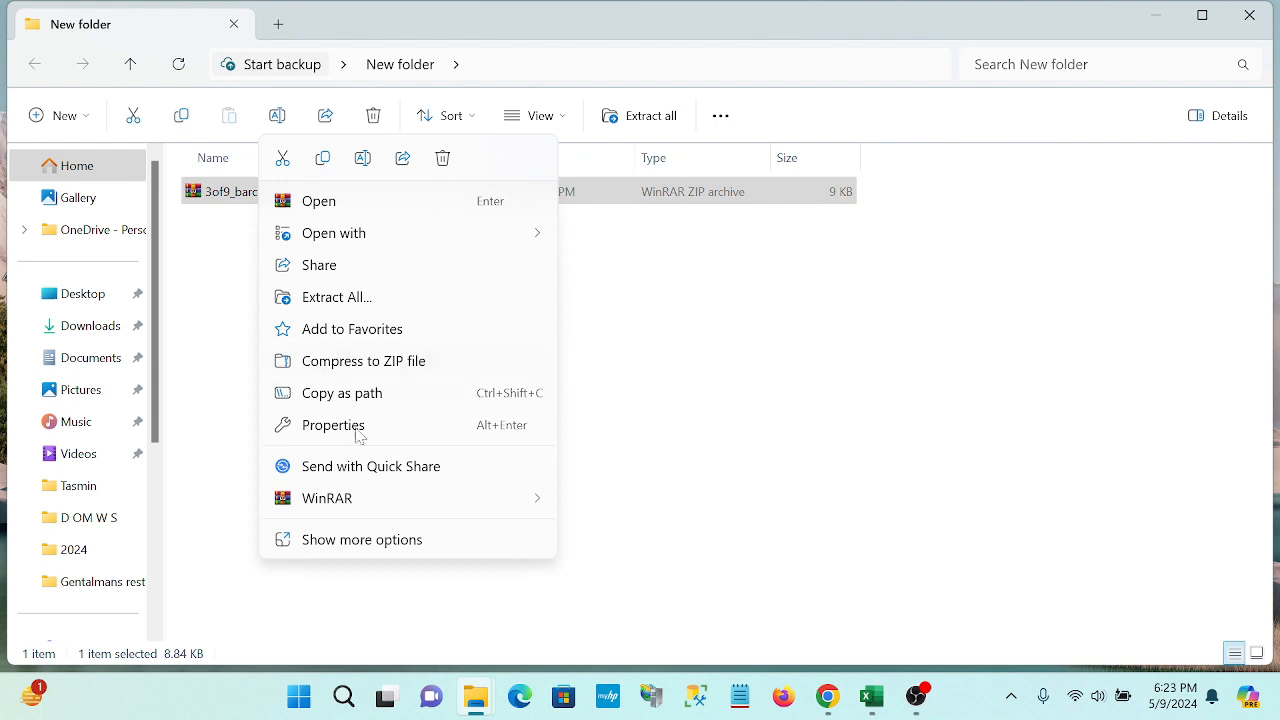
pyautogui.moveTo(343, 505)
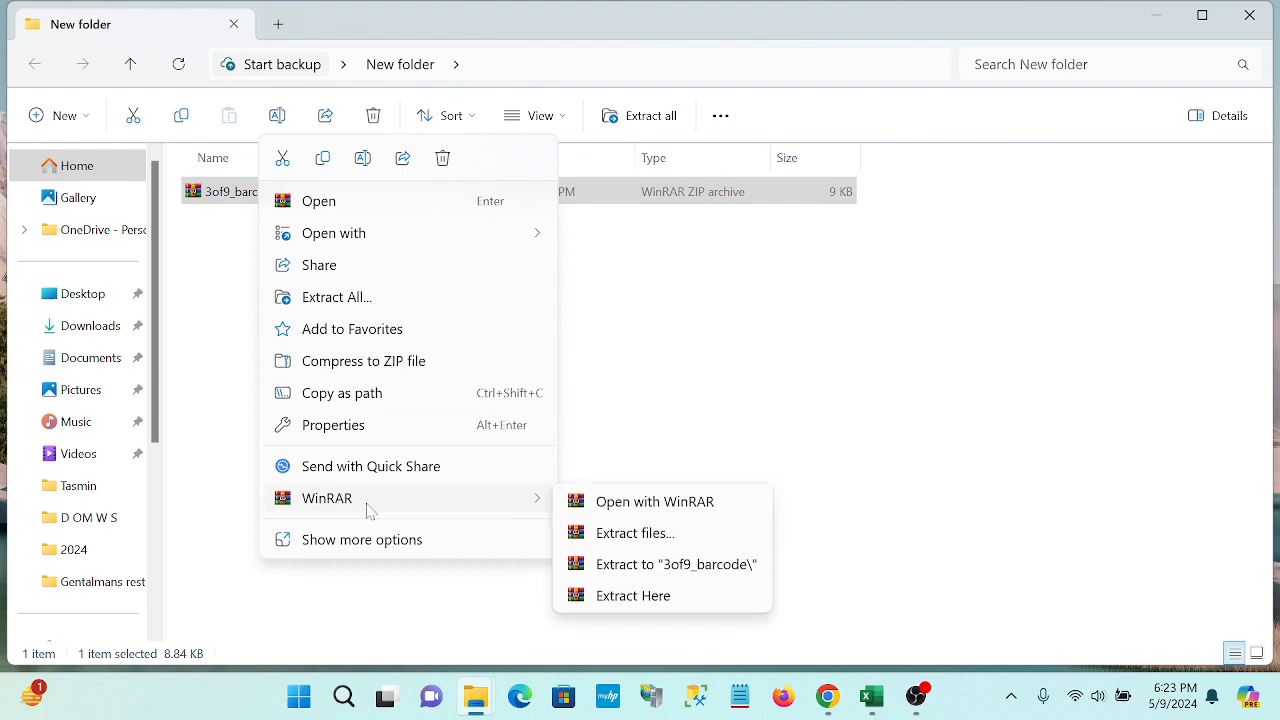
pyautogui.click(665, 598)
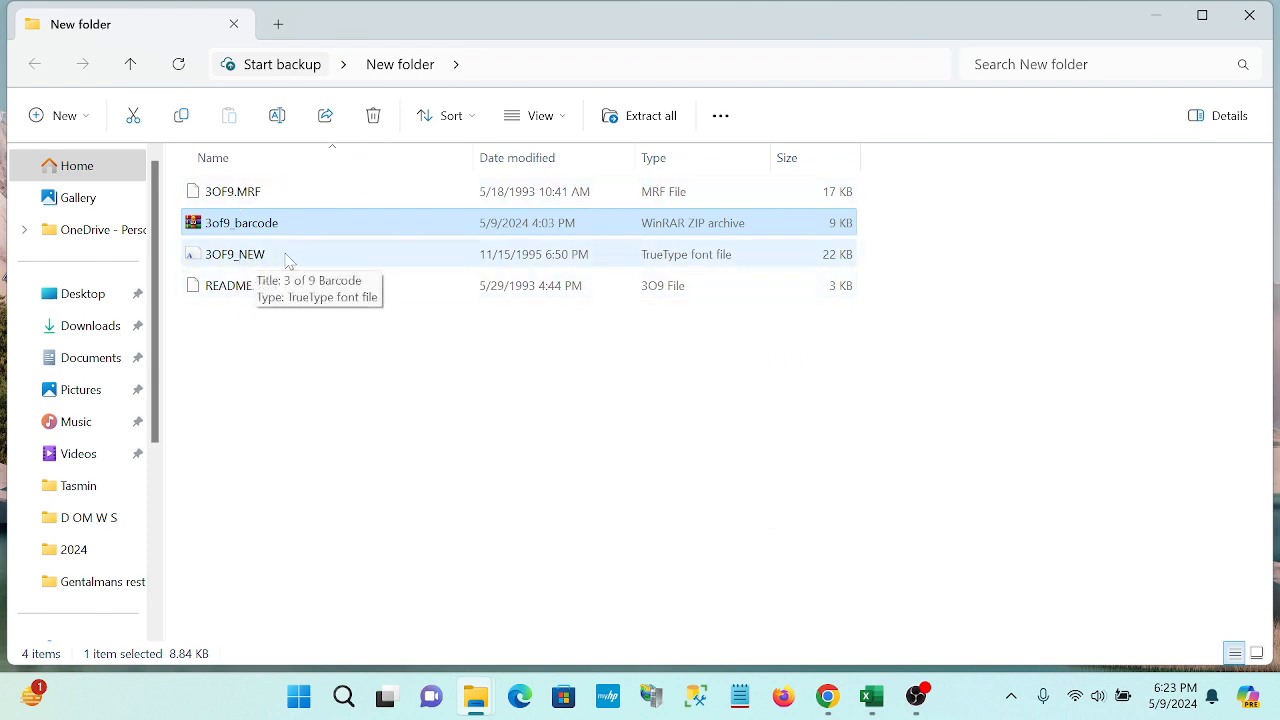
# Preview the 3OF9_NEW TrueType font file, then close the preview and the folder
pyautogui.doubleClick(247, 256)
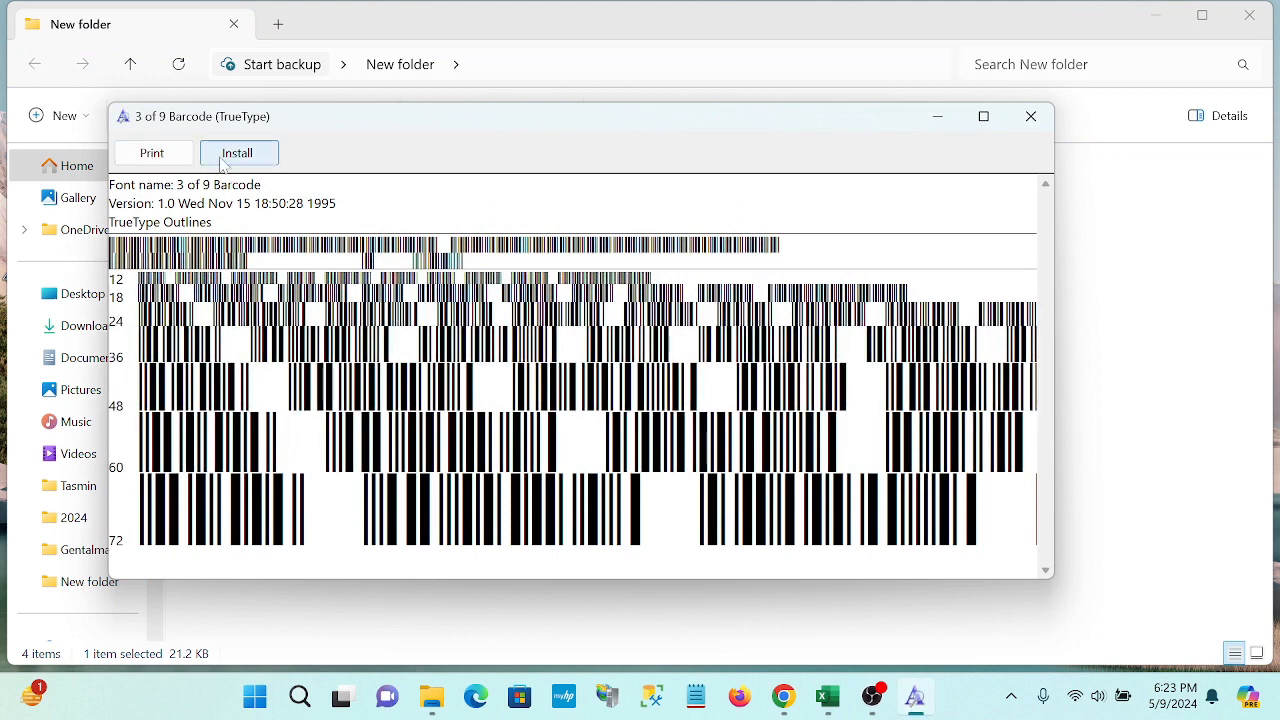
pyautogui.click(1040, 117)
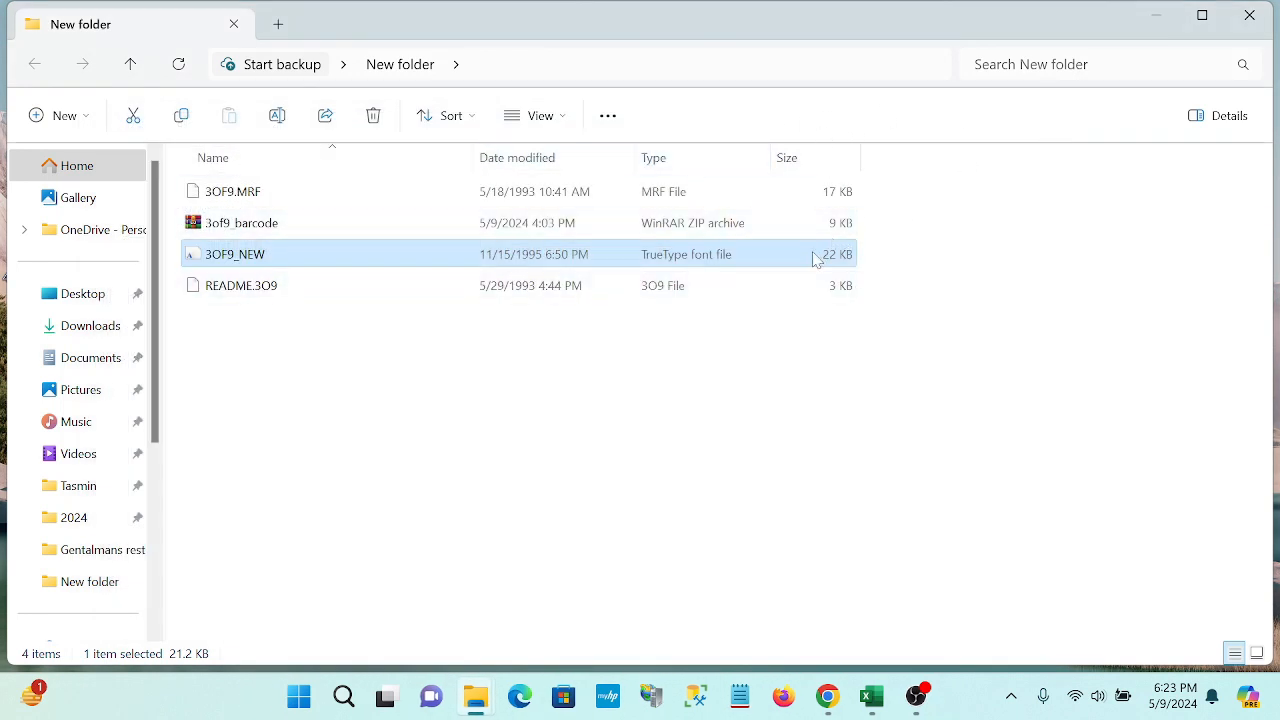
pyautogui.click(1247, 10)
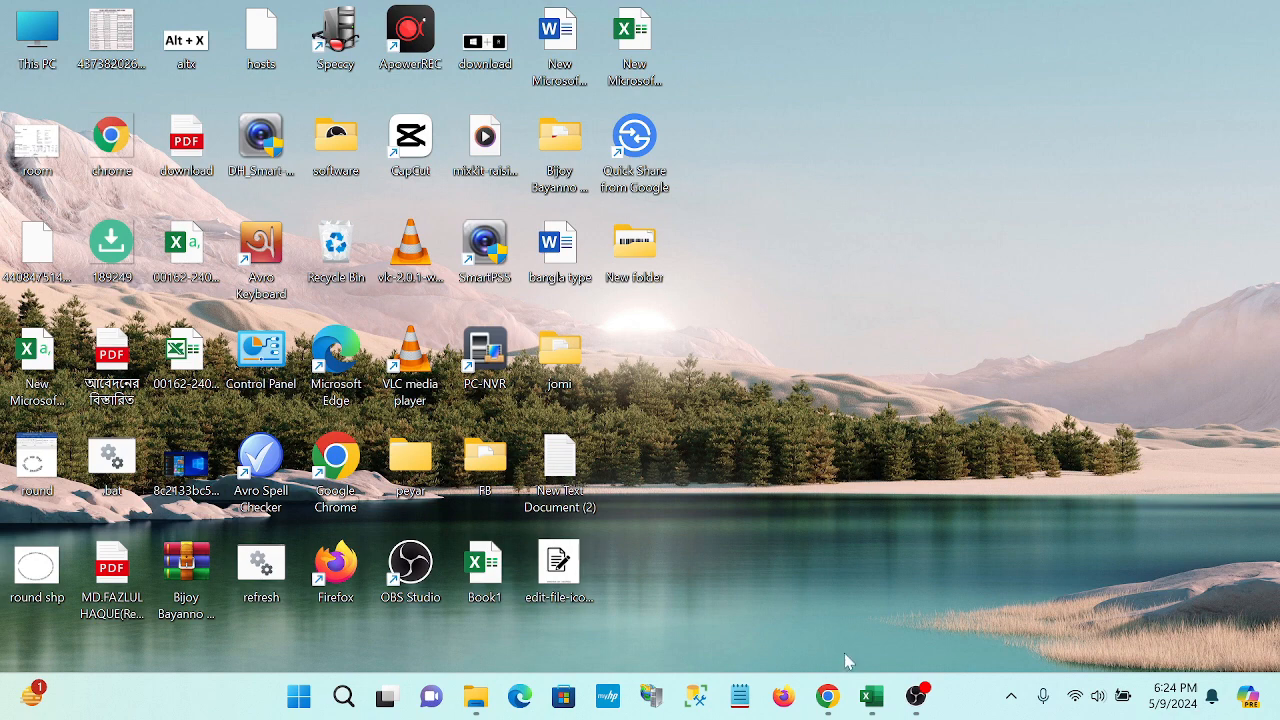
# Switch back to Excel and check that the font list offers 3 of 9 Barcode for cell E7
pyautogui.click(871, 695)
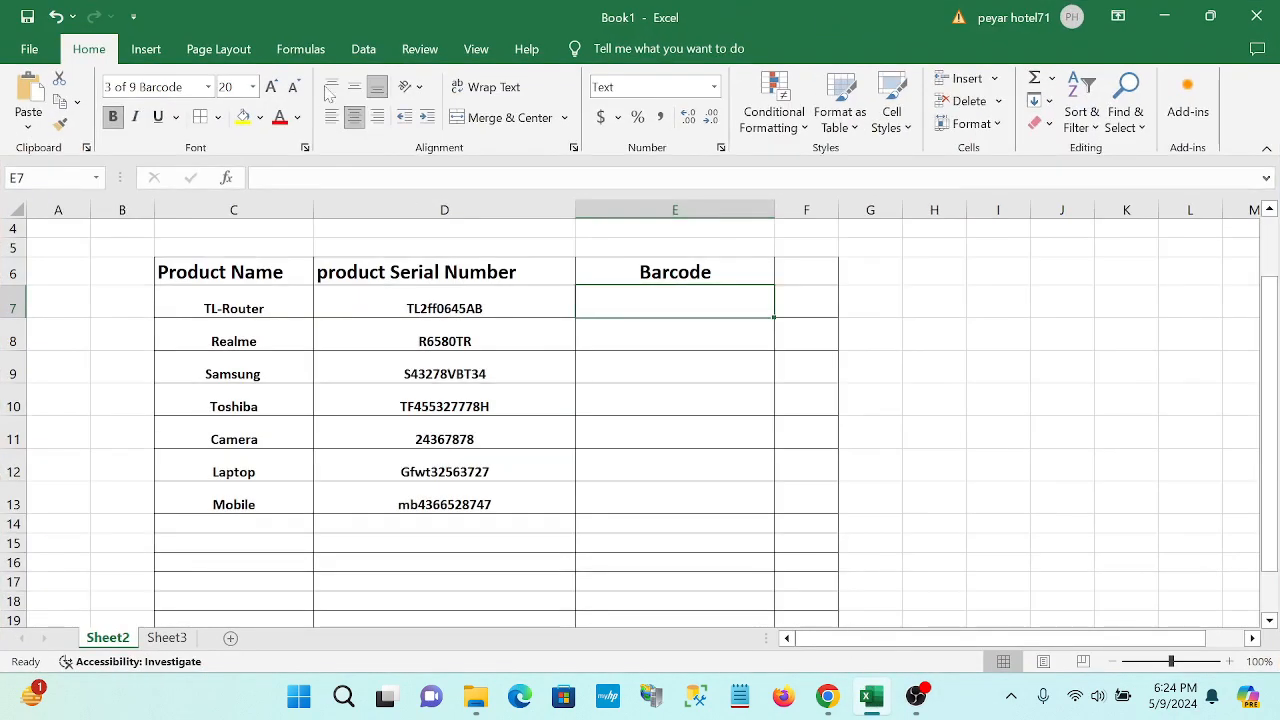
pyautogui.click(208, 88)
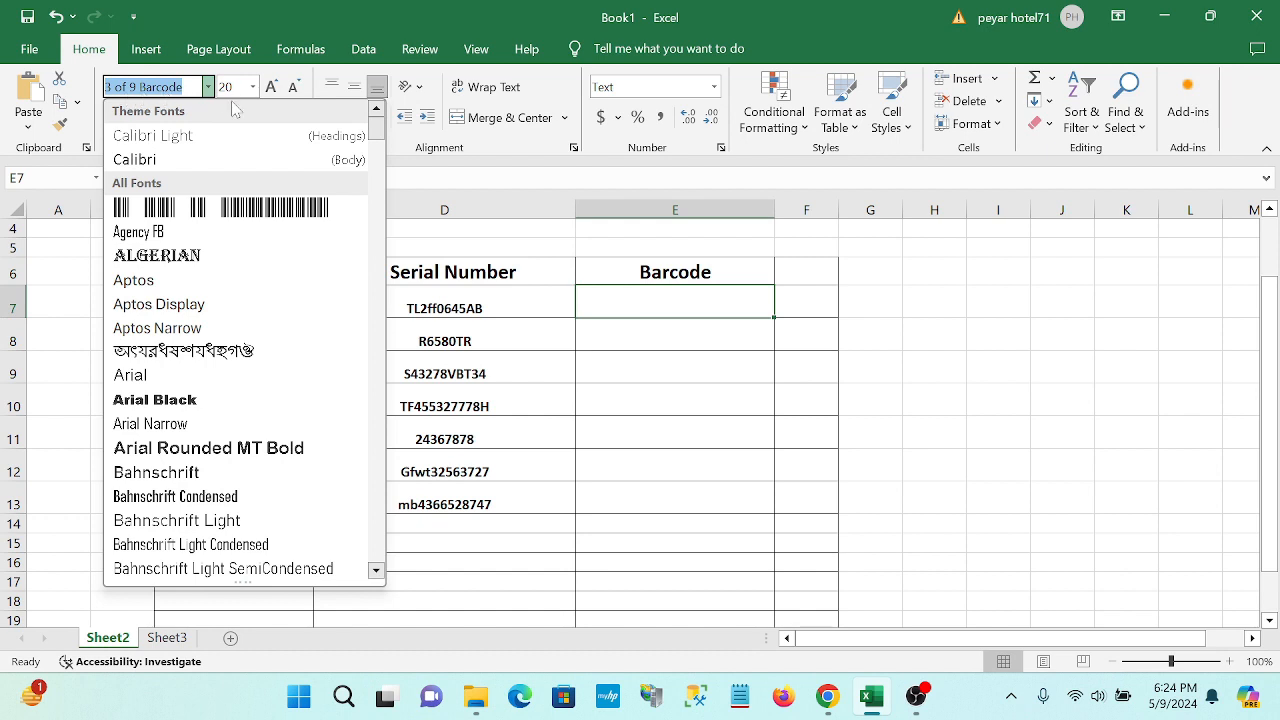
pyautogui.click(648, 305)
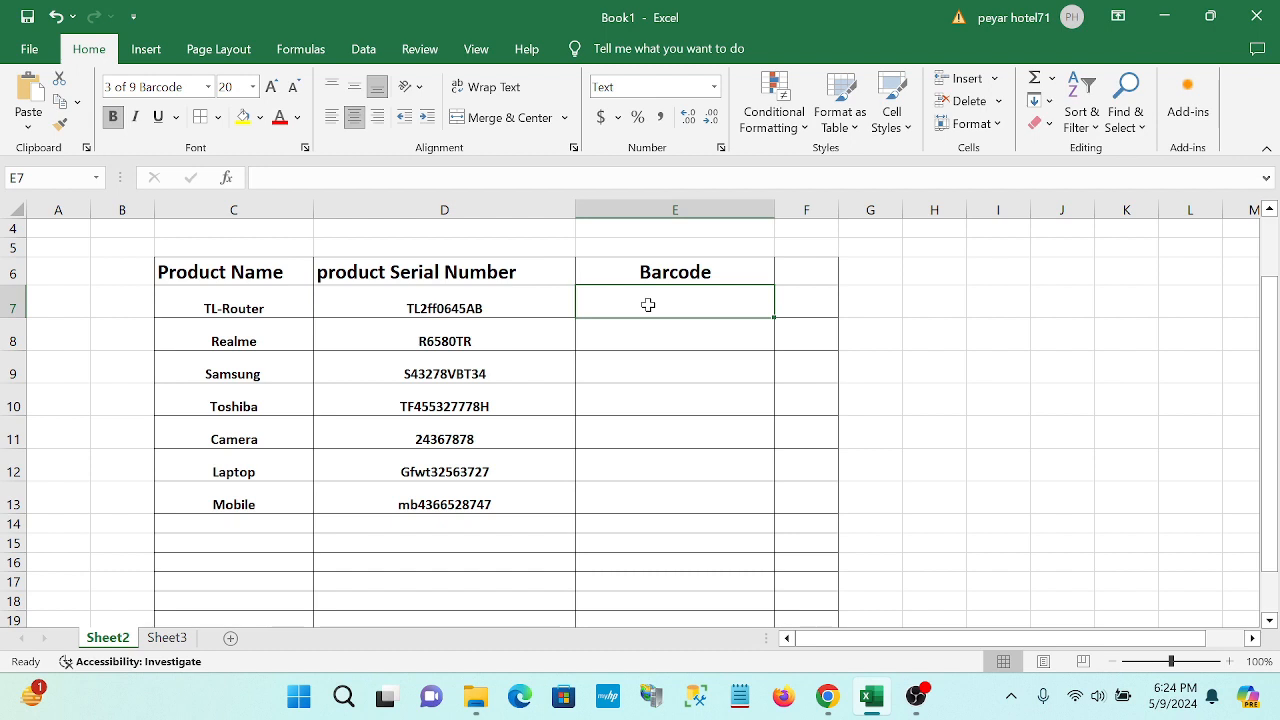
# Enter the formula ="*"&D7&"*" in cell E7 to wrap the TL-Router serial number in asterisks
pyautogui.press('F2')
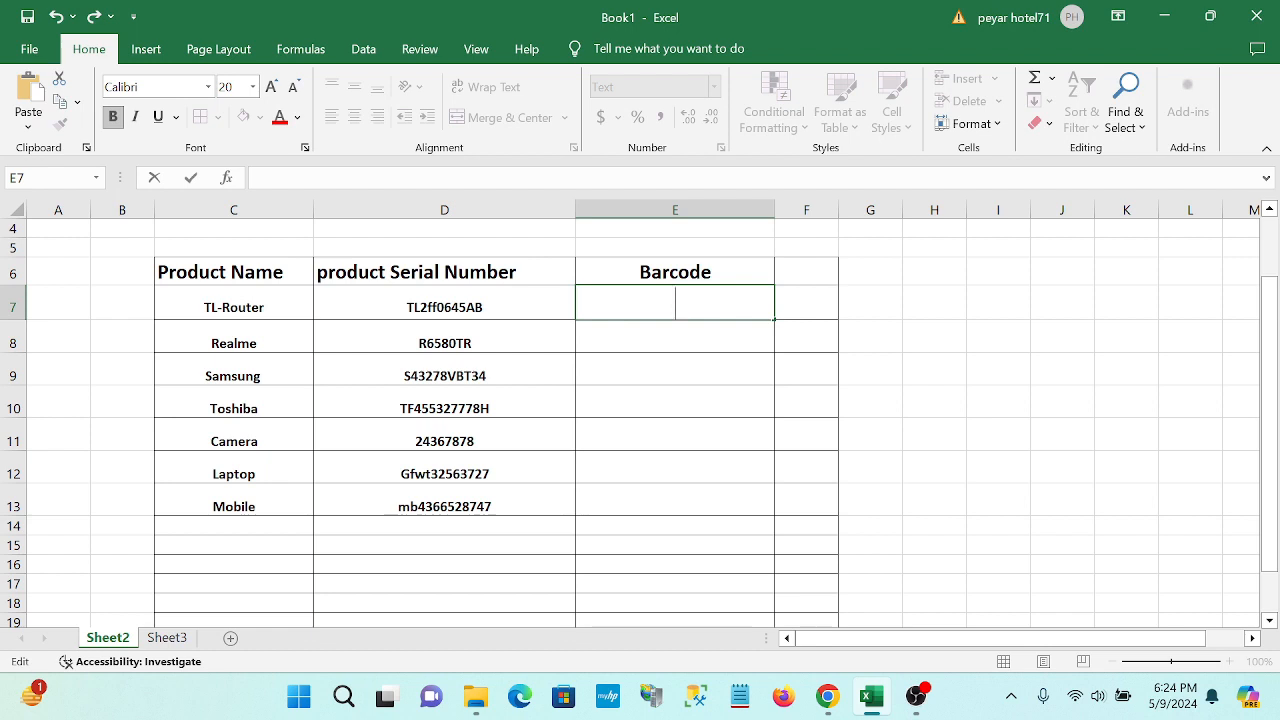
pyautogui.write('=')
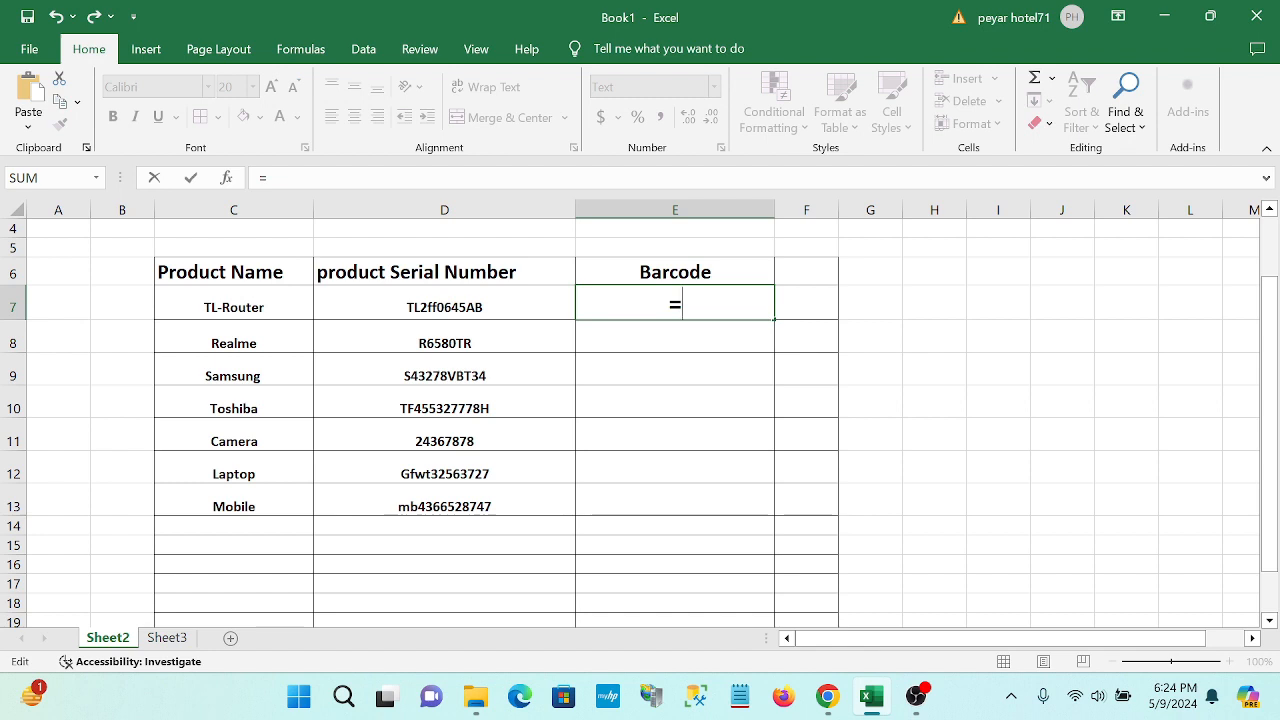
pyautogui.write('"*"')
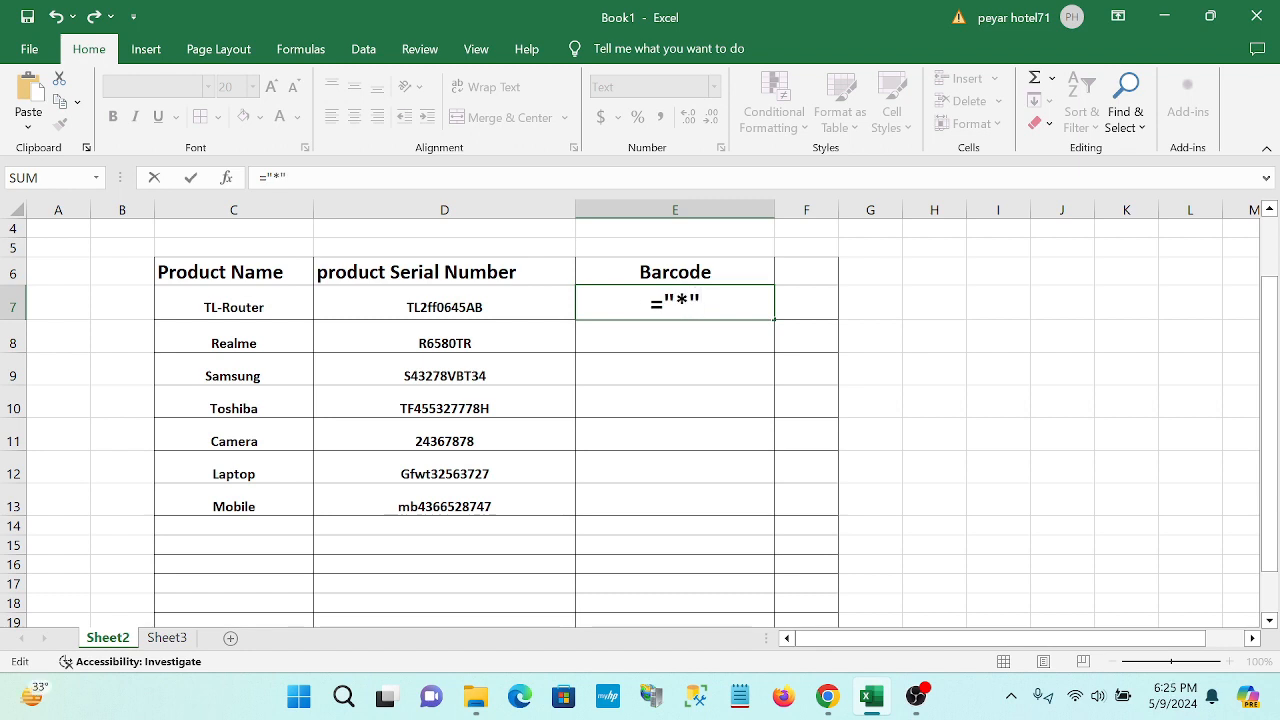
pyautogui.write('&')
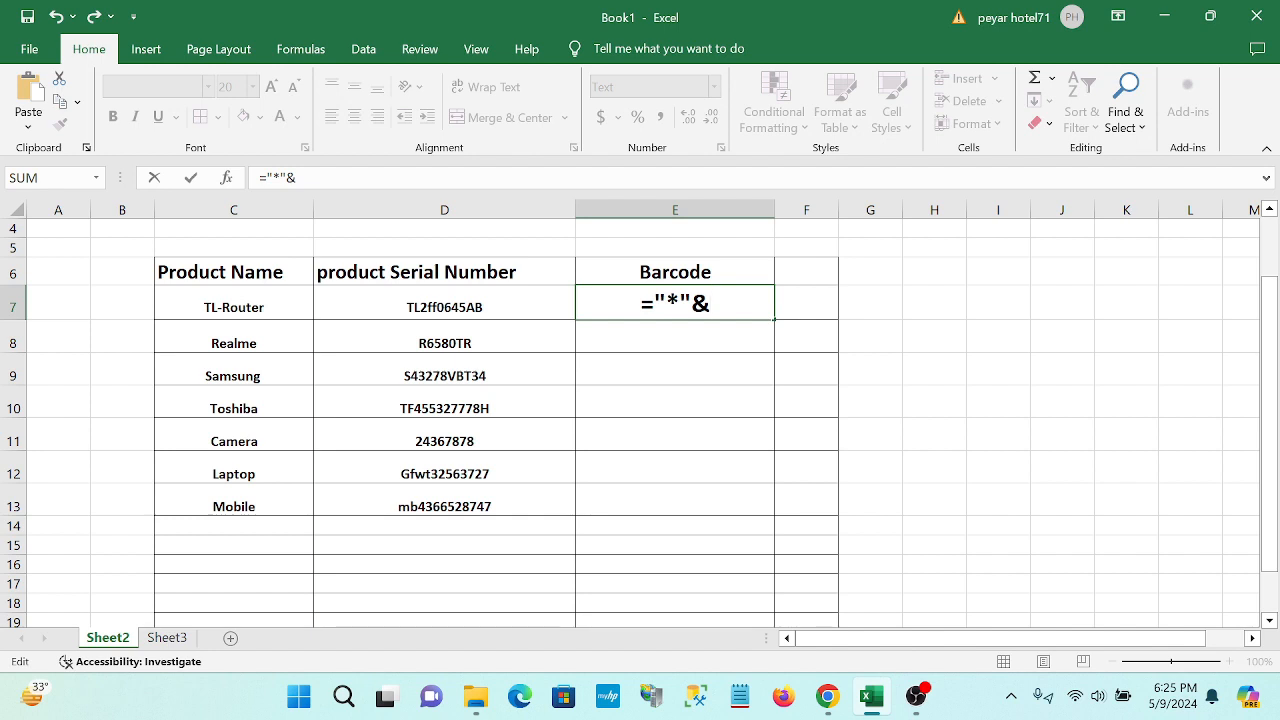
pyautogui.click(467, 307)
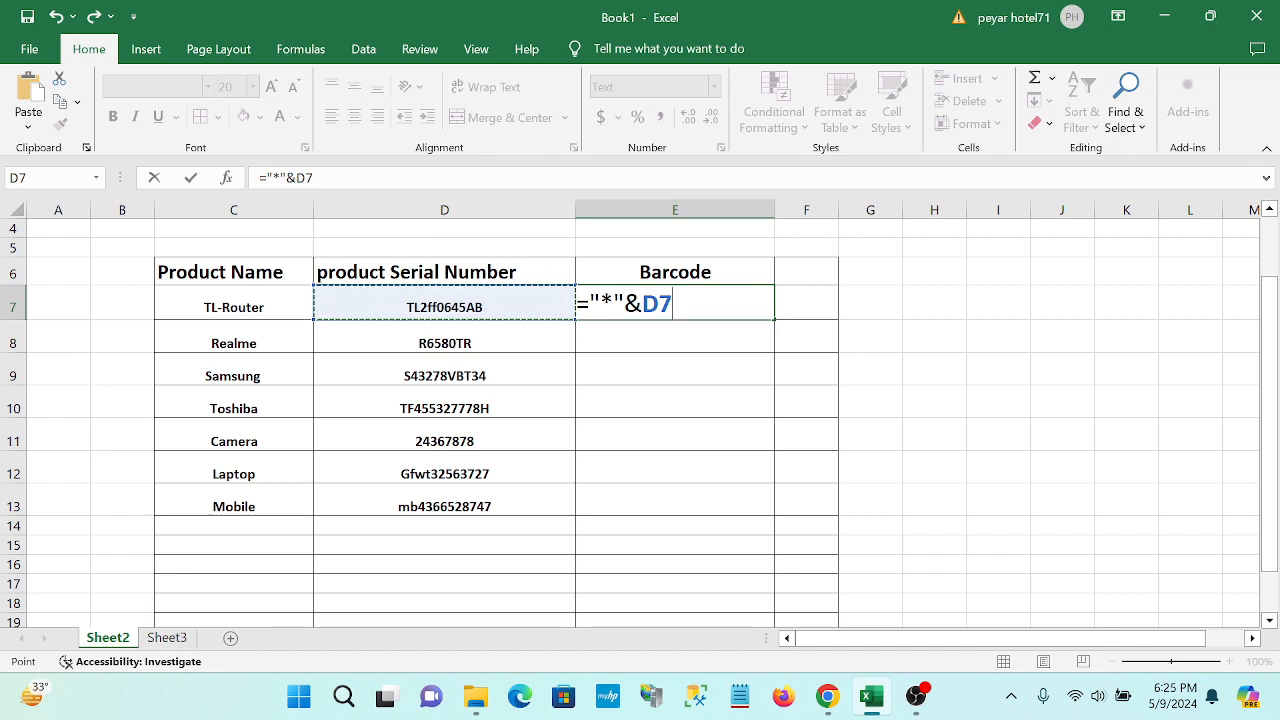
pyautogui.write('&"*')
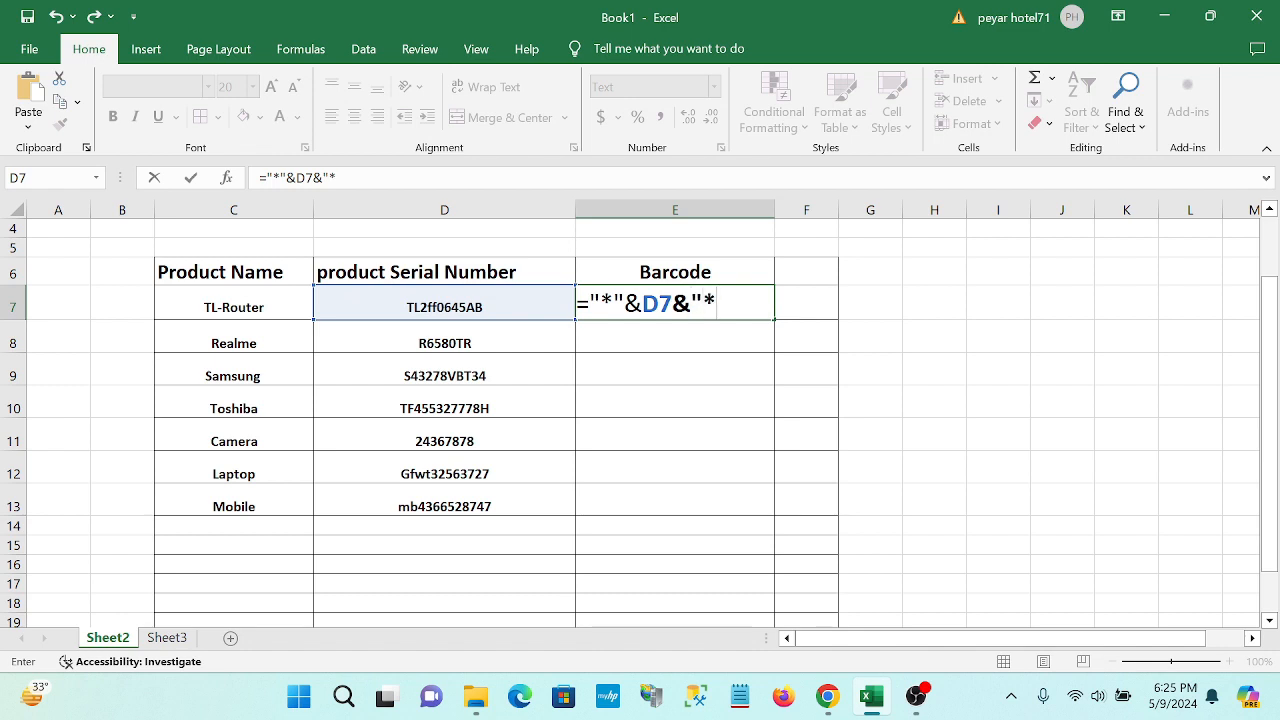
pyautogui.write('"')
pyautogui.press('Return')
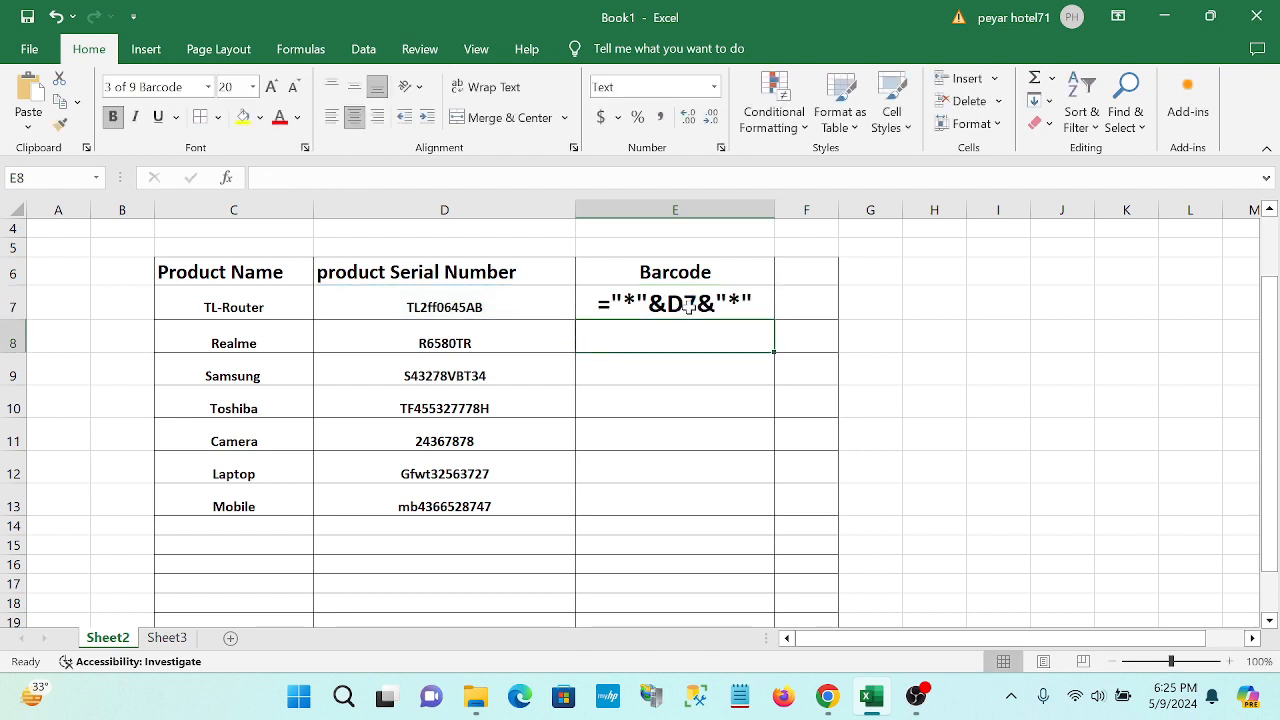
# Try the General number format for cell E7 in the Format Cells dialog, but keep Text and confirm
pyautogui.click(722, 298)
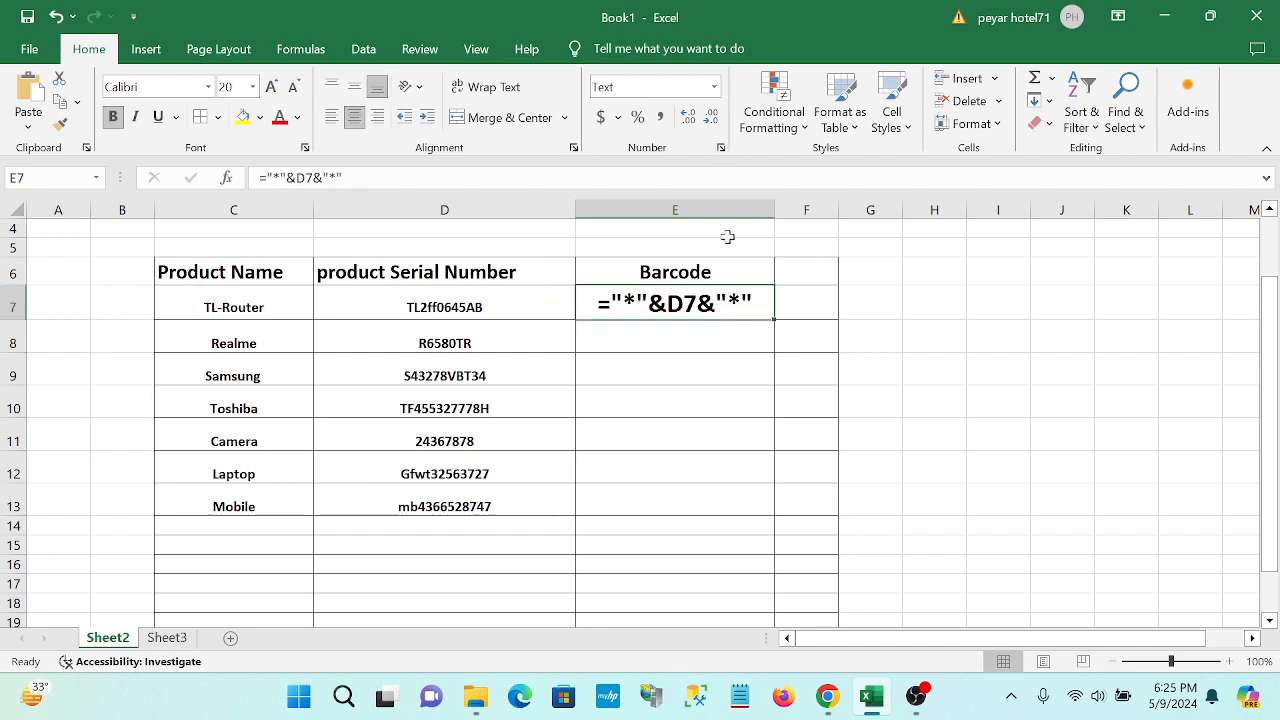
pyautogui.click(716, 88)
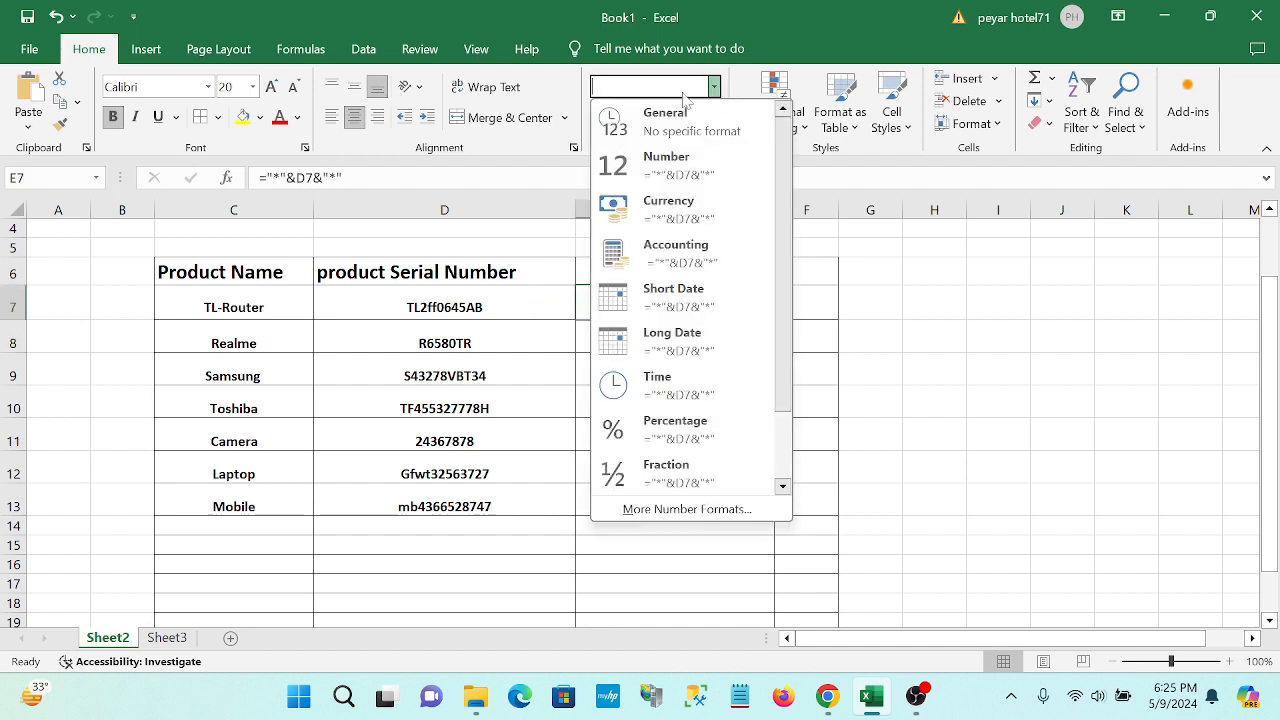
pyautogui.click(878, 45)
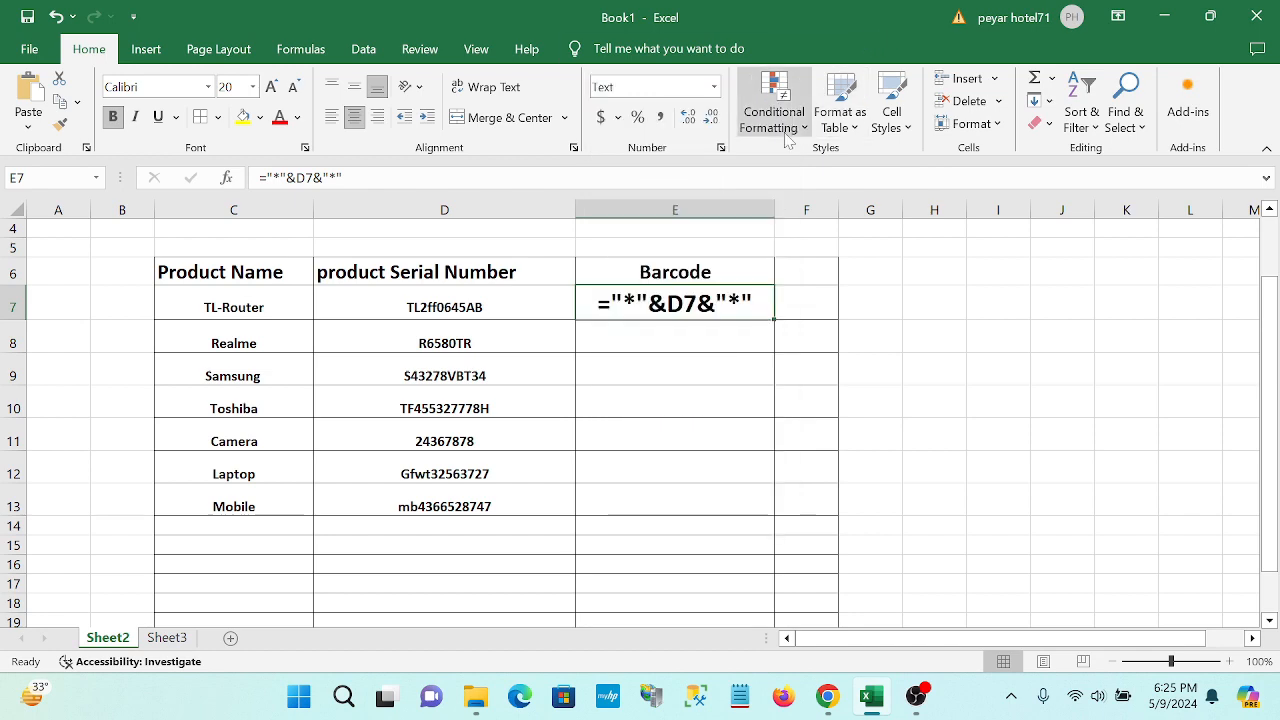
pyautogui.click(720, 148)
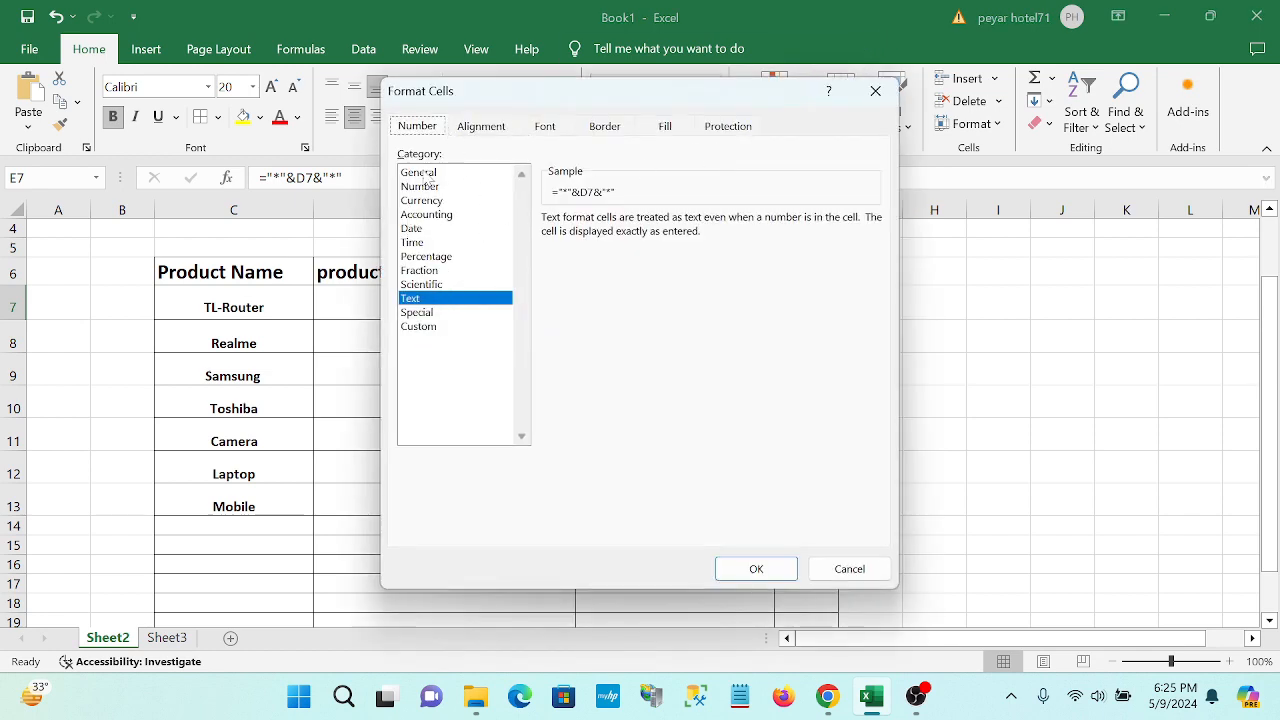
pyautogui.click(428, 174)
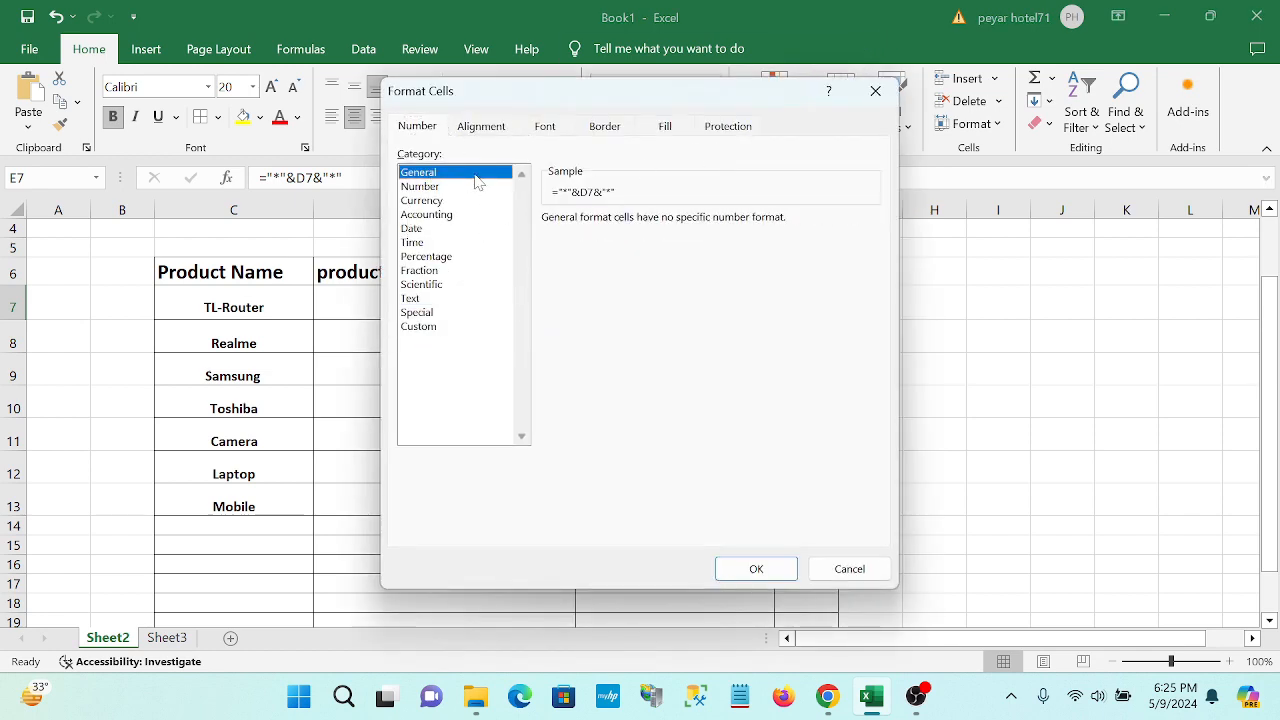
pyautogui.click(414, 299)
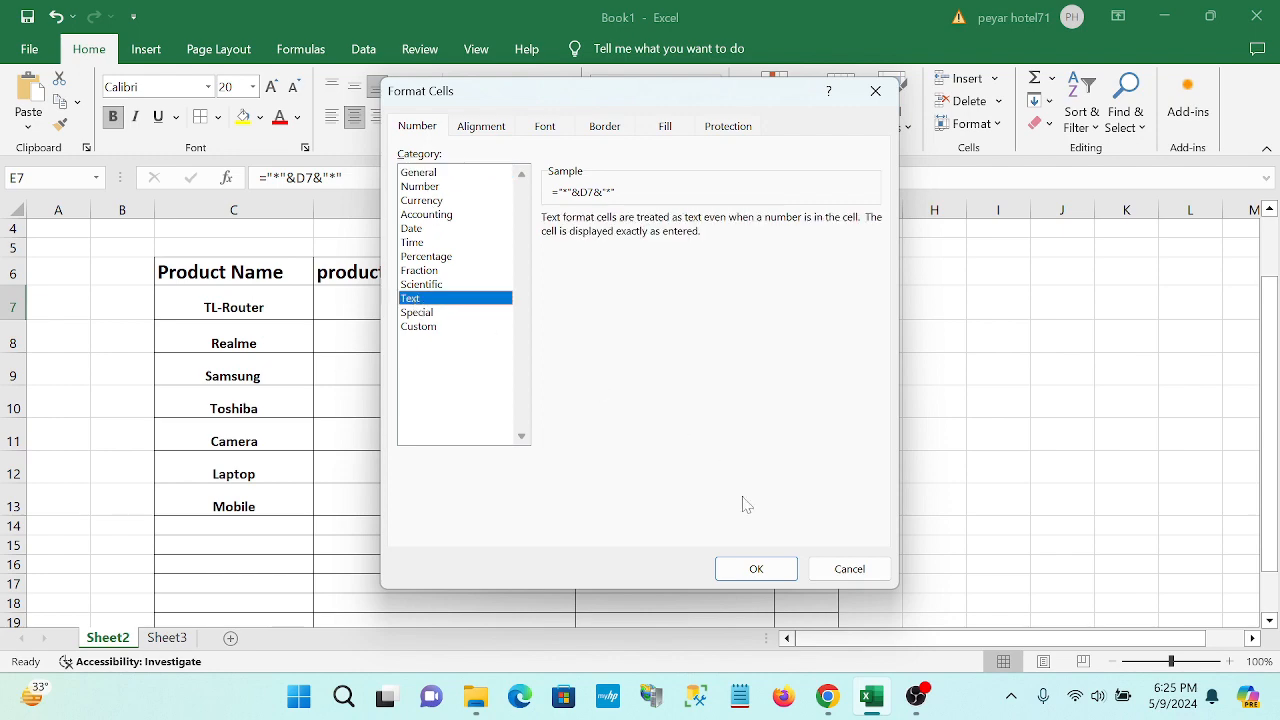
pyautogui.click(756, 568)
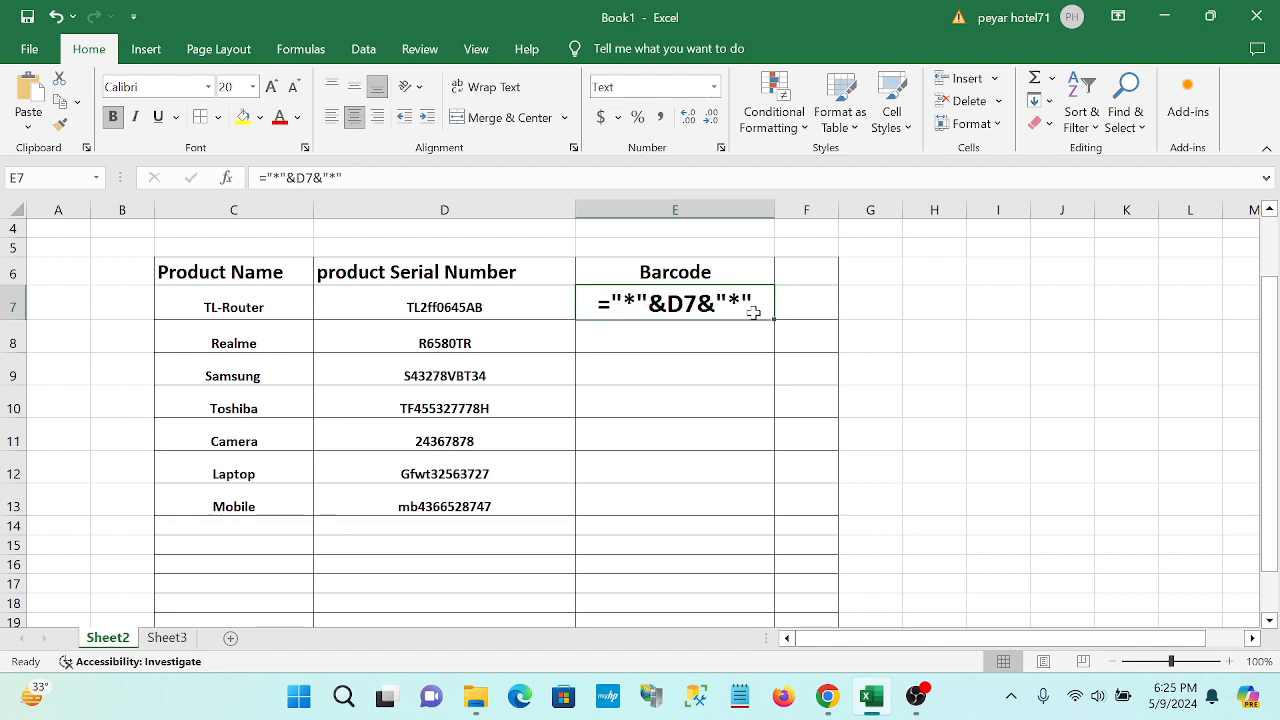
# Apply the 3 of 9 Barcode font to the formula cell E7
pyautogui.click(209, 87)
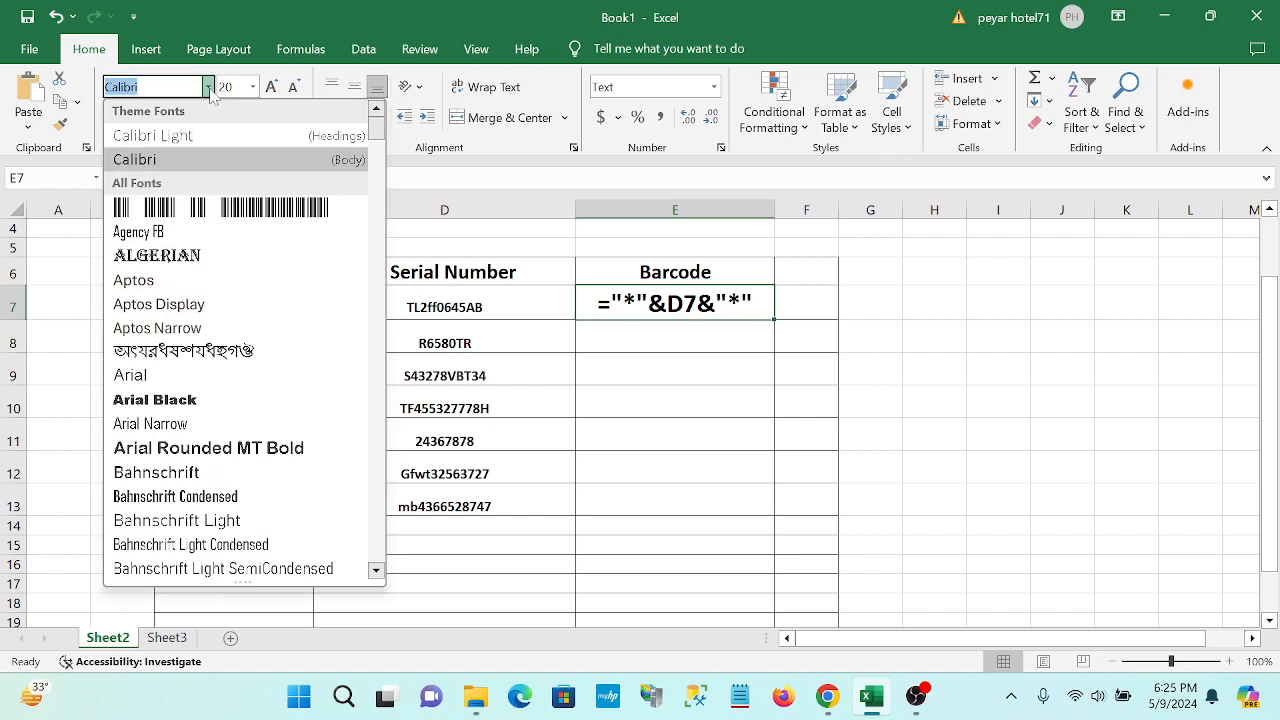
pyautogui.click(181, 208)
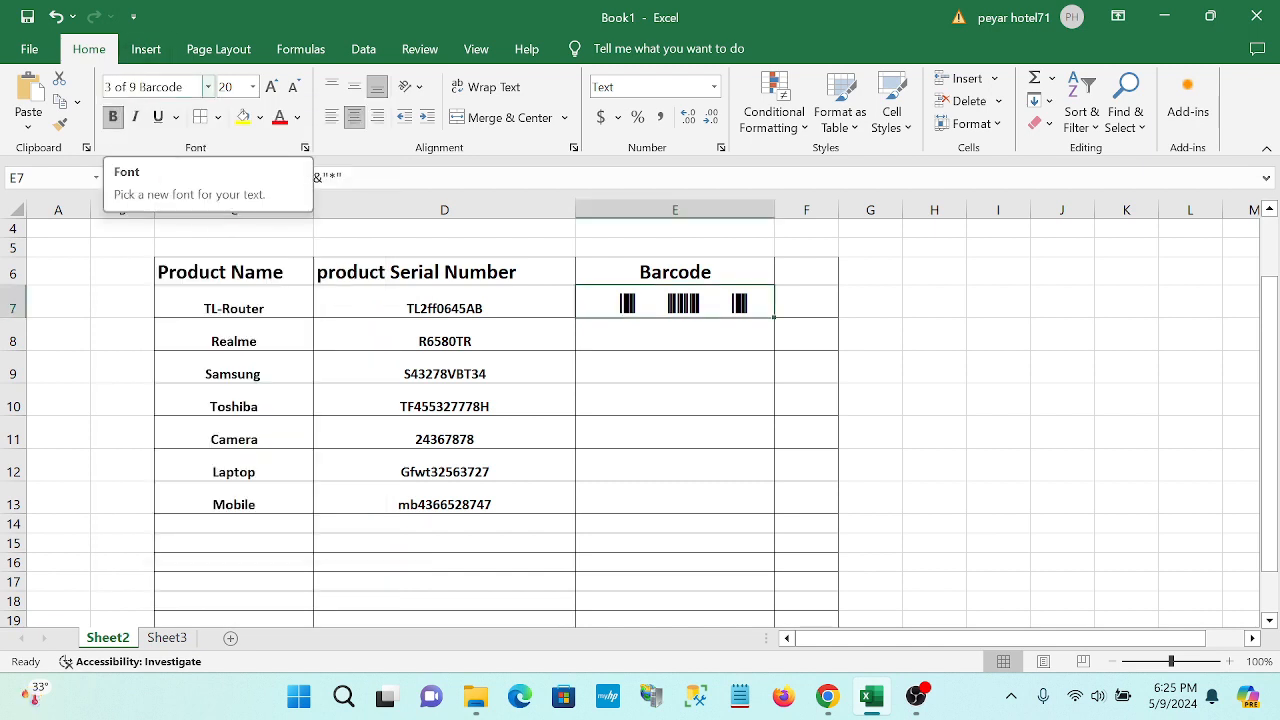
pyautogui.click(700, 338)
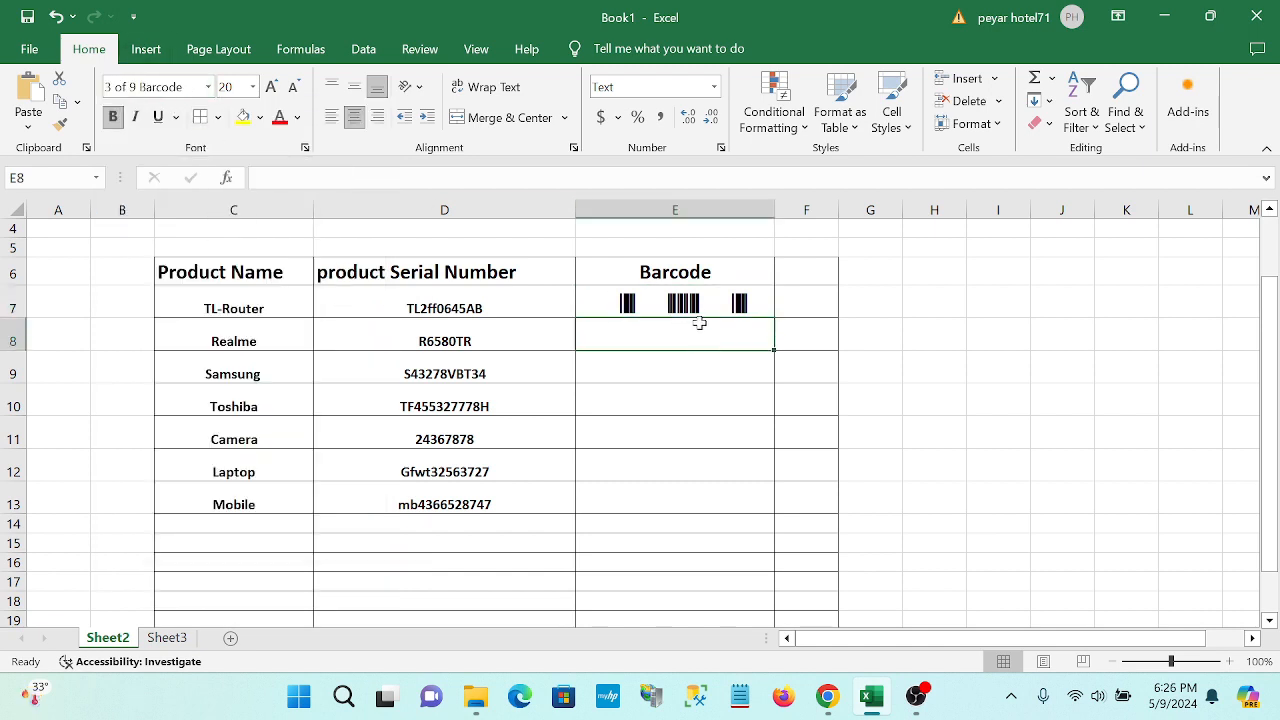
pyautogui.click(700, 305)
pyautogui.click(694, 337)
pyautogui.click(688, 305)
# Change the font of cell E7 to Calibri Light to show its content as readable text
pyautogui.click(208, 87)
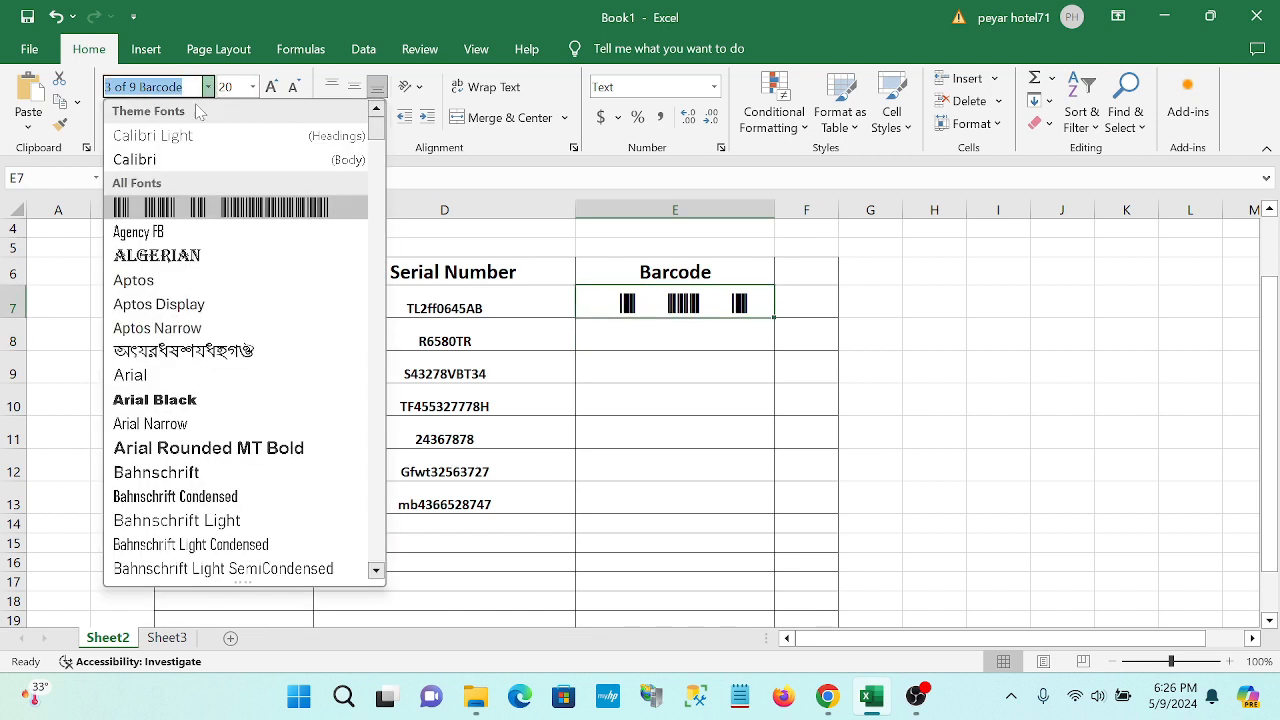
pyautogui.click(143, 129)
pyautogui.click(717, 340)
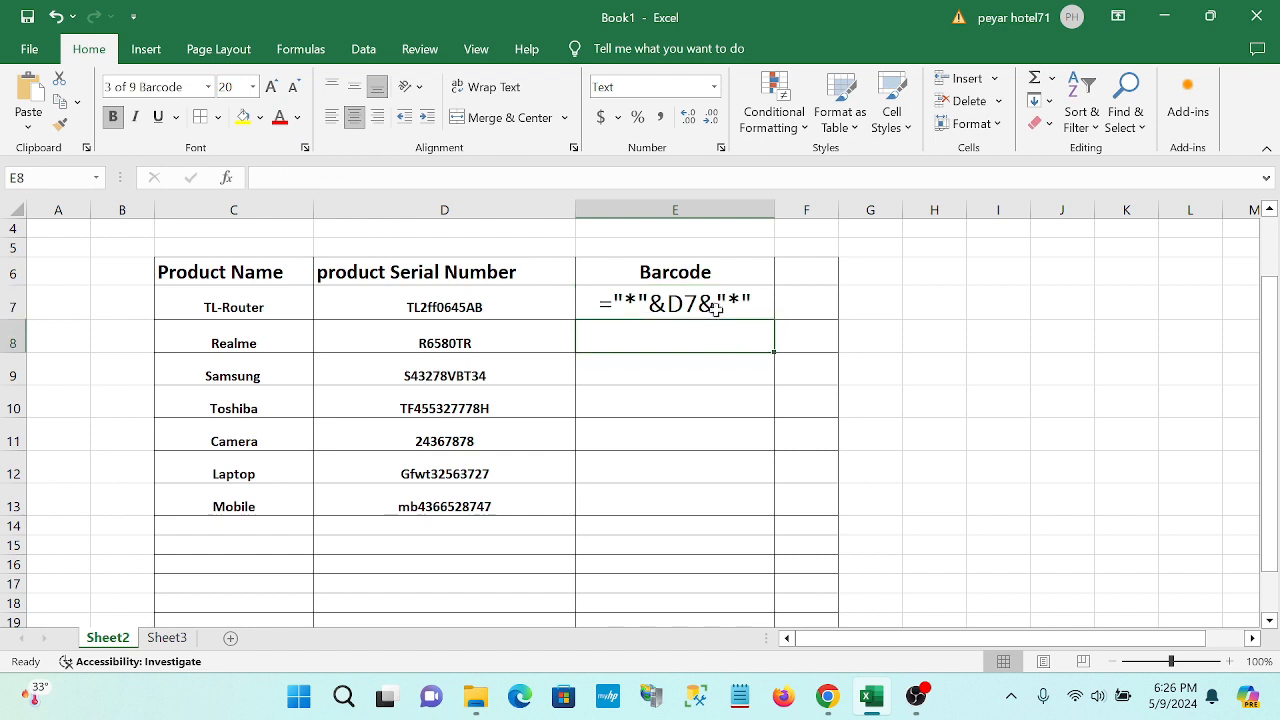
pyautogui.click(715, 306)
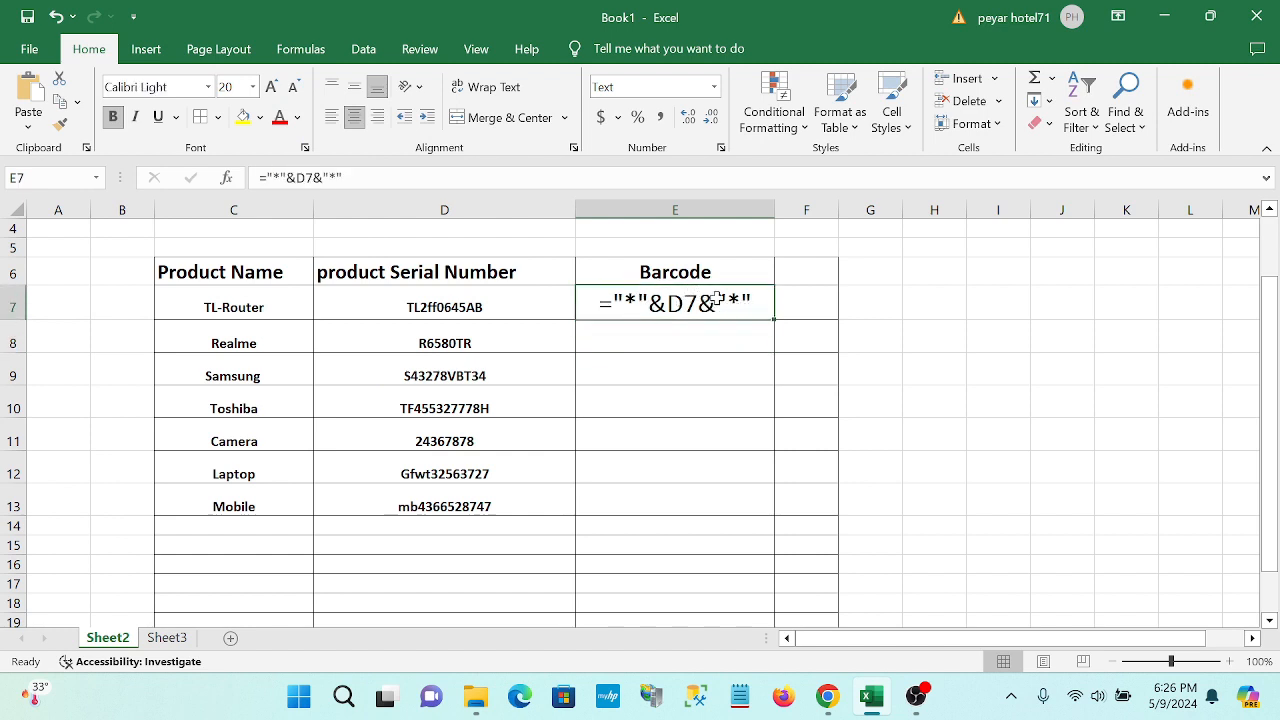
# Set the font of cell E7 back to 3 of 9 Barcode
pyautogui.click(208, 87)
pyautogui.click(220, 207)
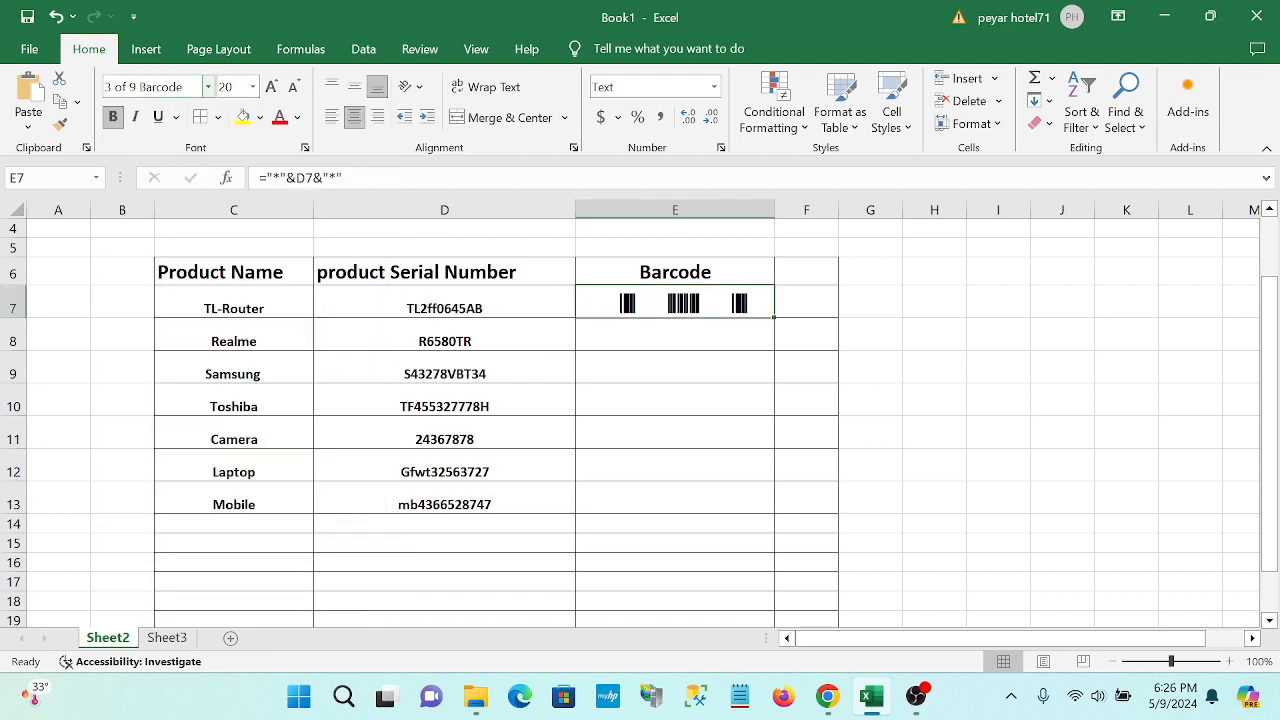
pyautogui.click(673, 337)
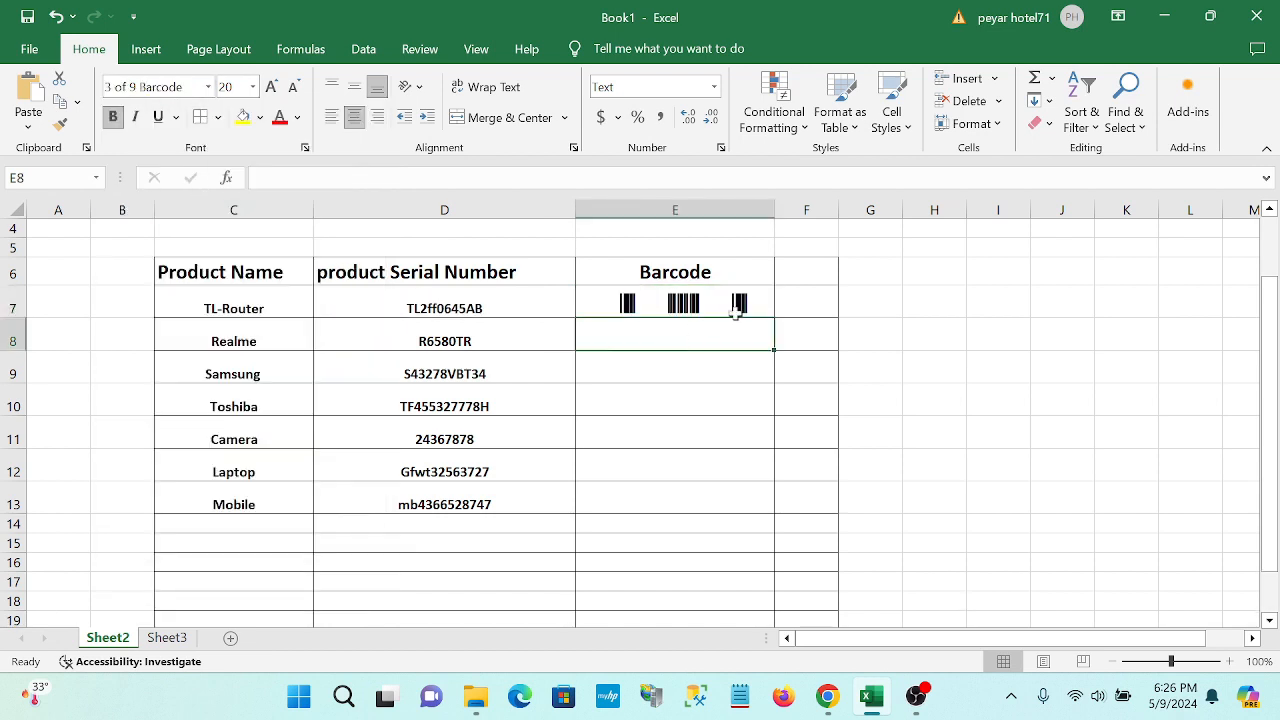
# Fill the barcode cell E7 down to E13 for all remaining products and deselect the range
pyautogui.click(737, 309)
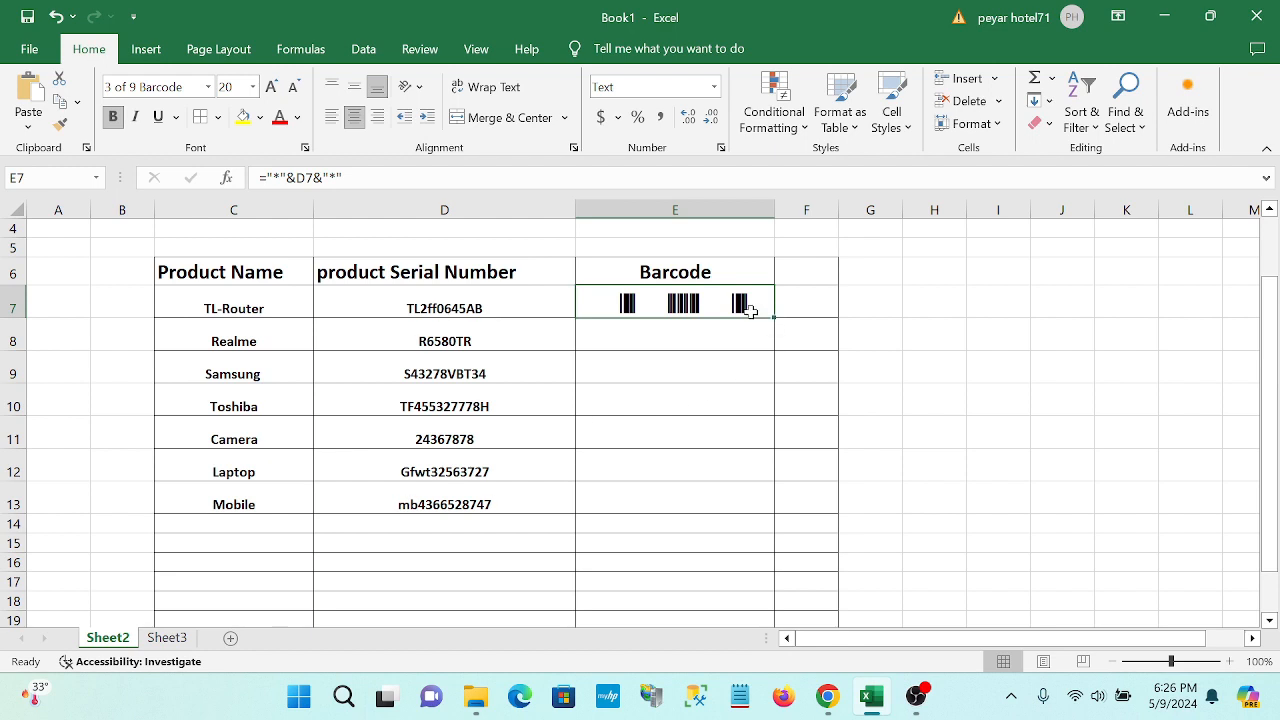
pyautogui.moveTo(774, 315); pyautogui.dragTo(774, 518)
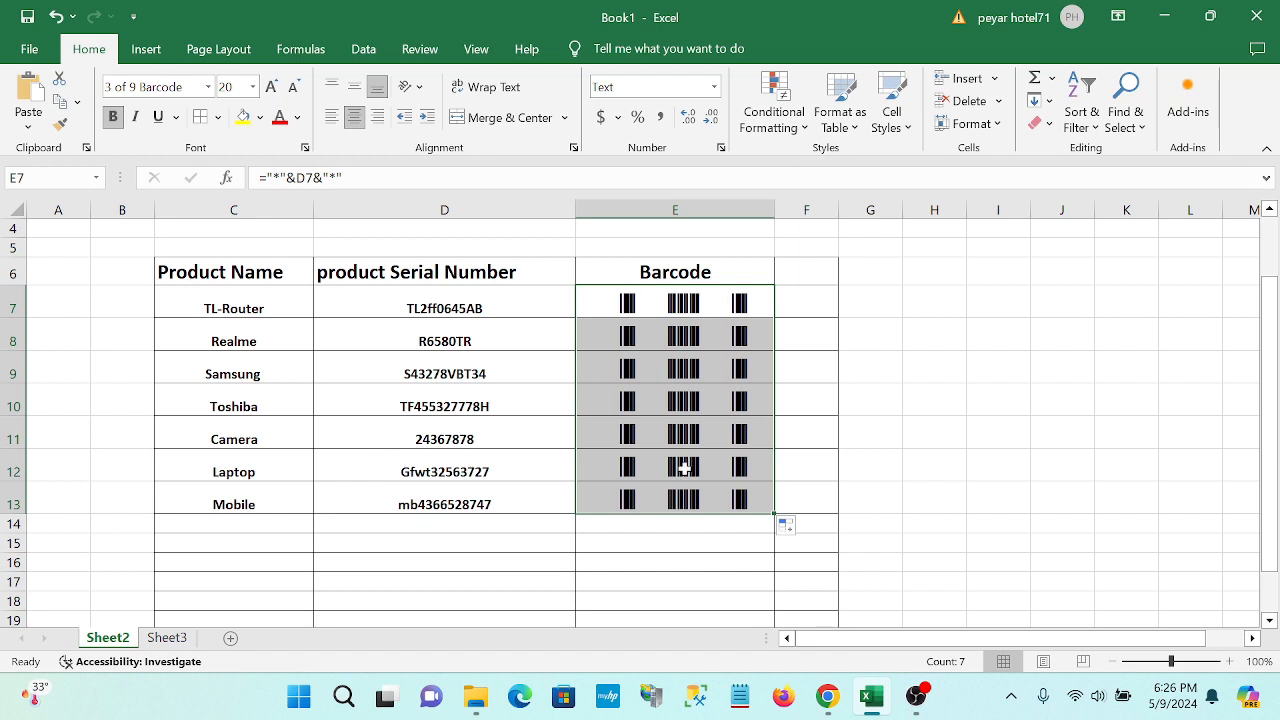
pyautogui.click(906, 405)
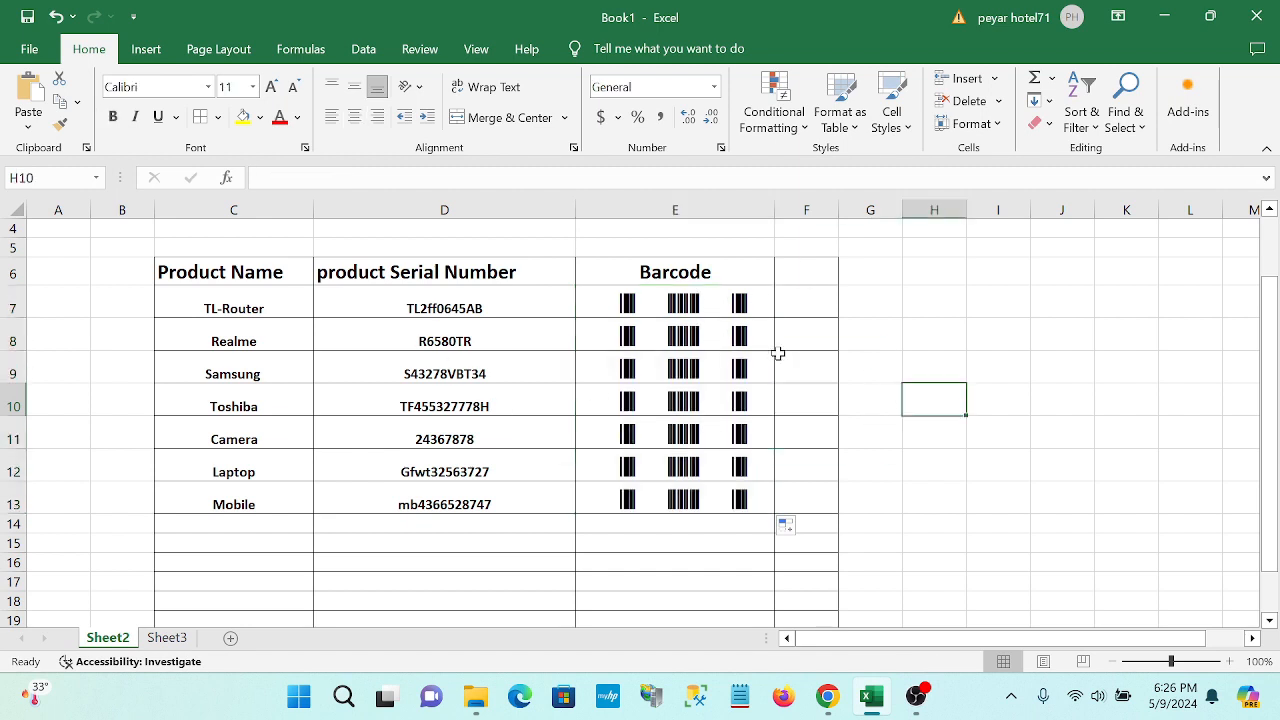